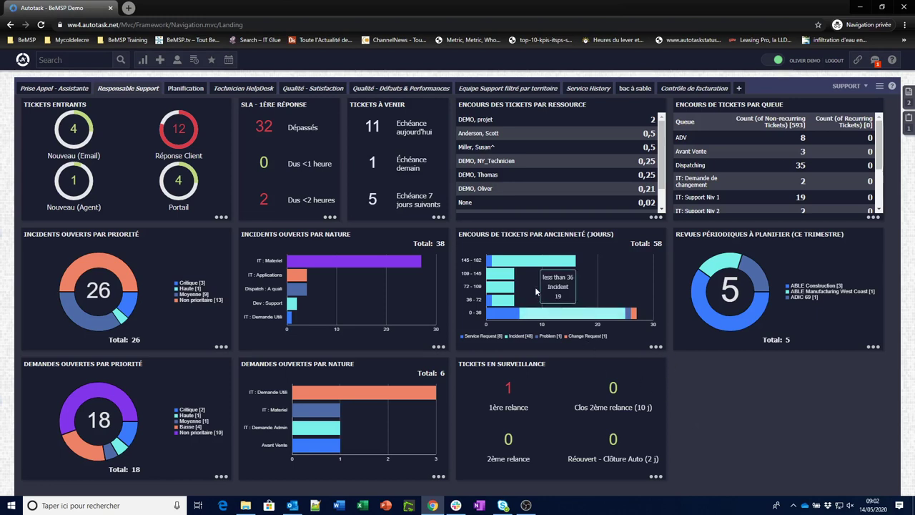
# - Open the Service Desk workflow rules in the administration area and filter the rule names by "auto"
pyautogui.moveTo(581, 264)
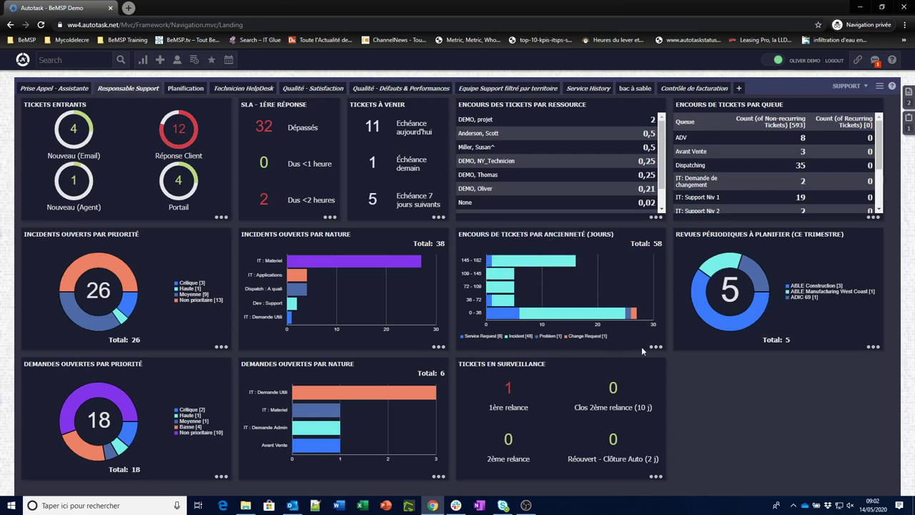
pyautogui.click(23, 59)
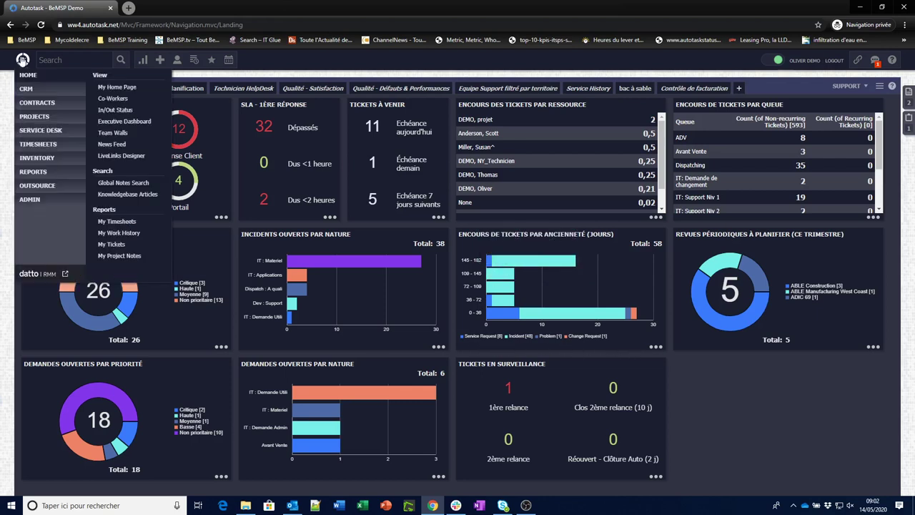
pyautogui.moveTo(31, 203)
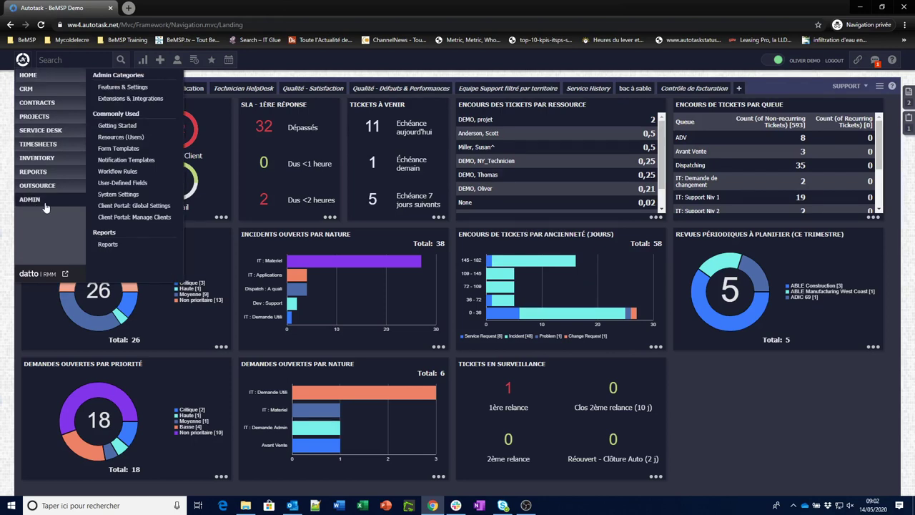
pyautogui.click(120, 171)
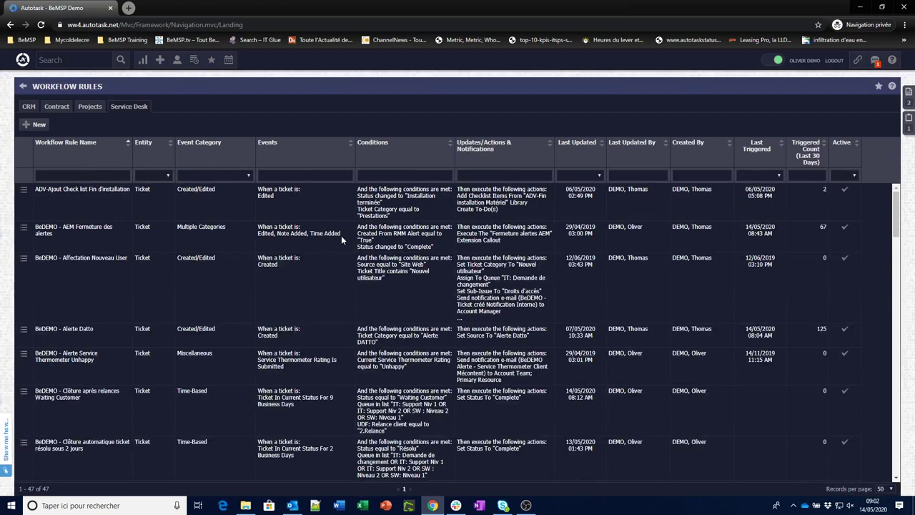
pyautogui.click(102, 176)
pyautogui.write('auto')
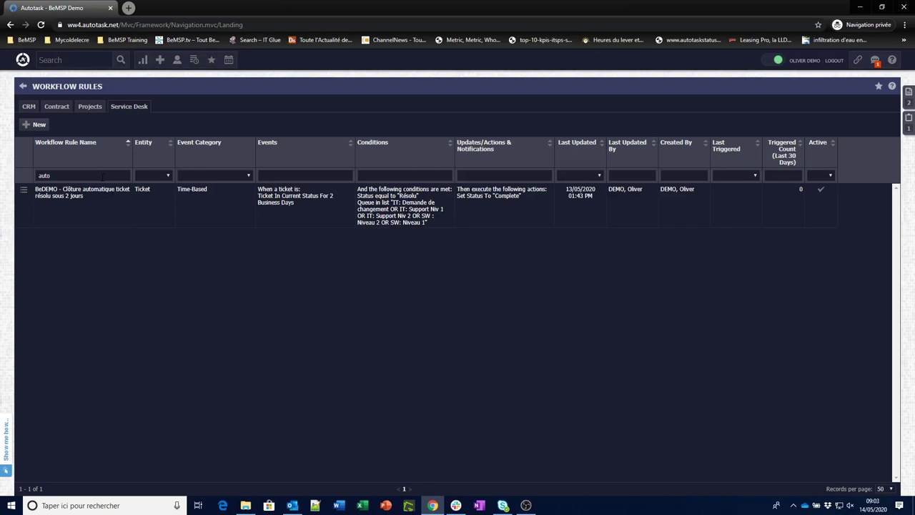
# - Open the rule "BeDEMO - Clôture automatique ticket résolu sous 2 jours" for editing and examine its time-based trigger and available time units
pyautogui.click(24, 190)
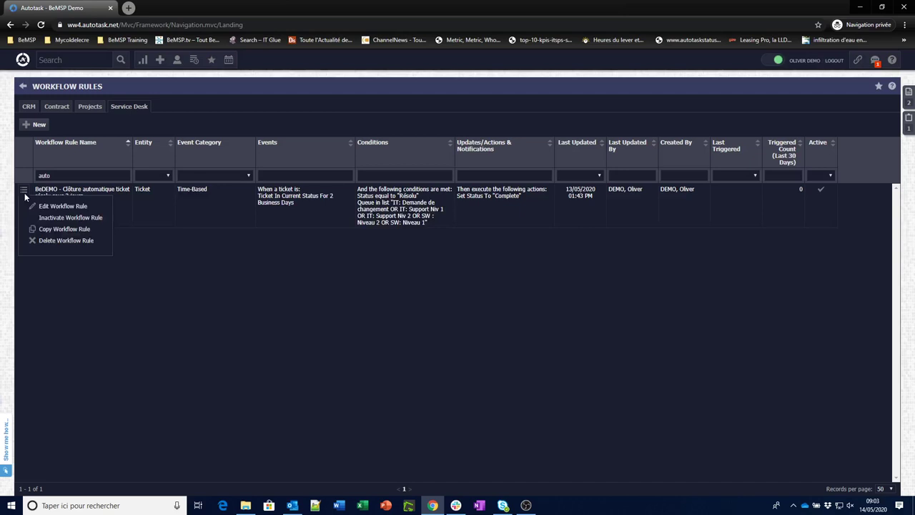
pyautogui.click(61, 206)
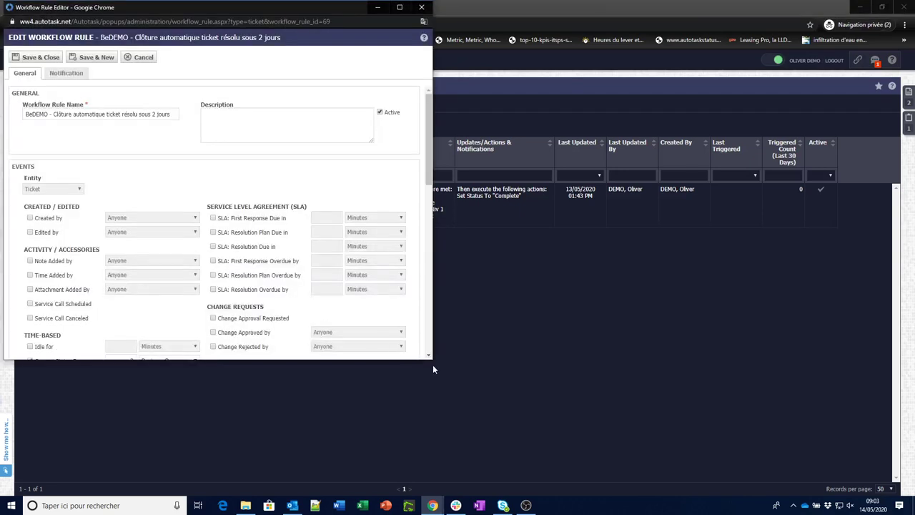
pyautogui.moveTo(433, 369); pyautogui.dragTo(806, 443)
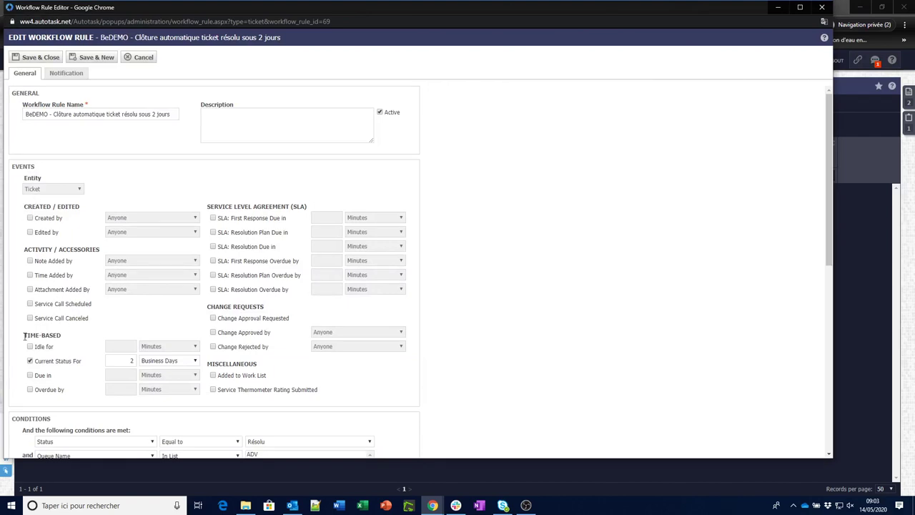
pyautogui.moveTo(24, 336); pyautogui.dragTo(77, 337)
pyautogui.click(133, 361)
pyautogui.write('2')
pyautogui.click(182, 364)
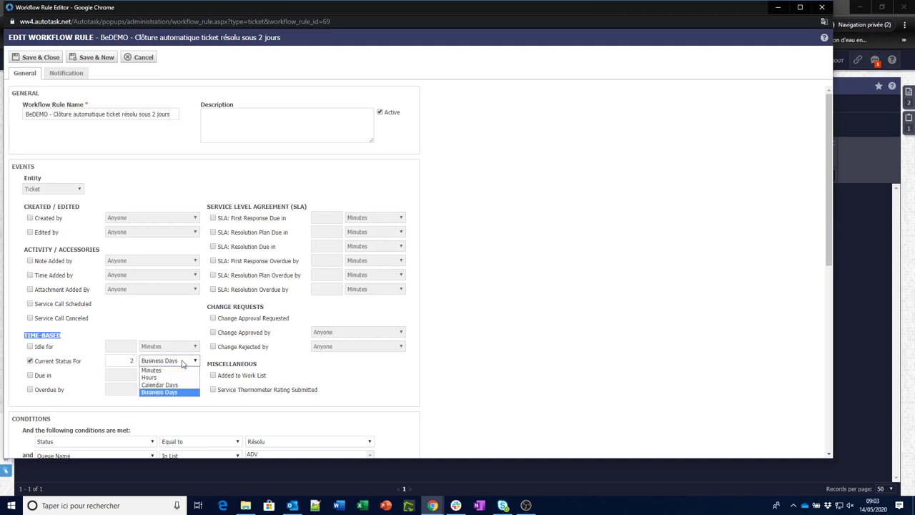
pyautogui.click(182, 363)
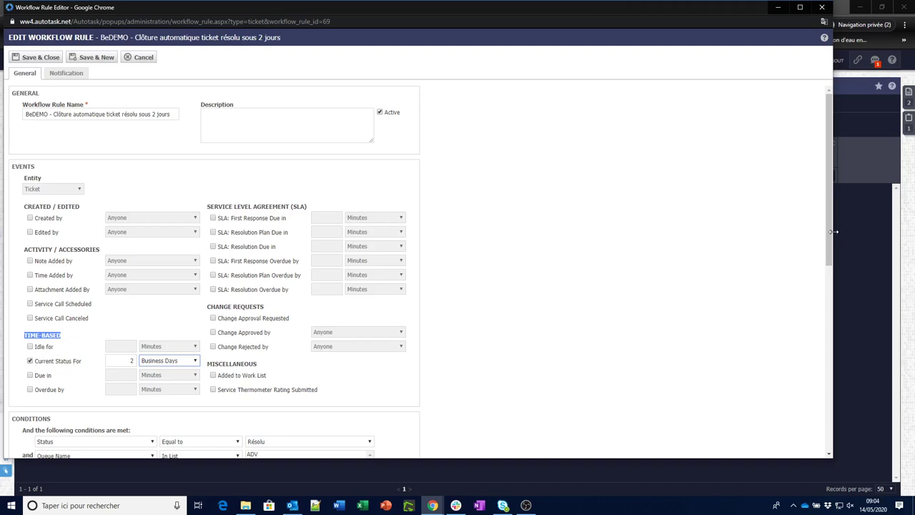
# - Examine the rule's status and queue conditions and its status update, and close the editor without saving
pyautogui.scroll(-3, 556, 331)
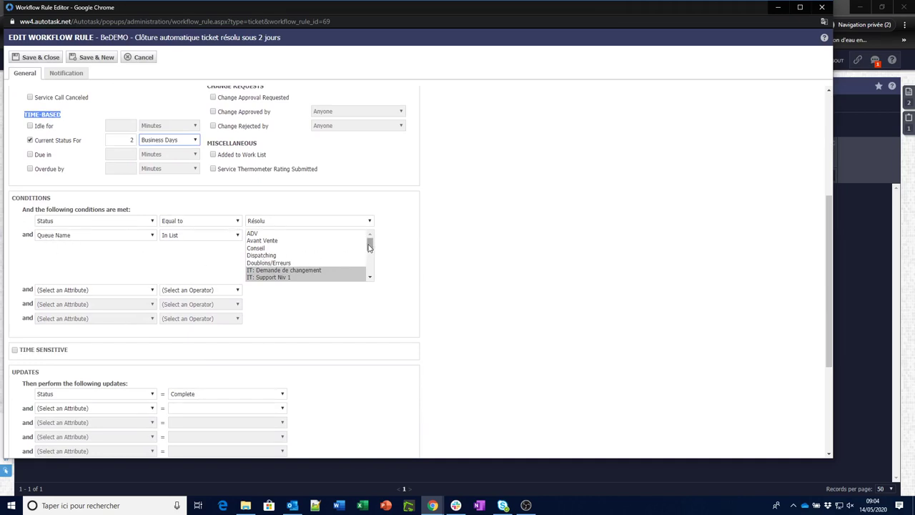
pyautogui.moveTo(370, 245); pyautogui.dragTo(370, 262)
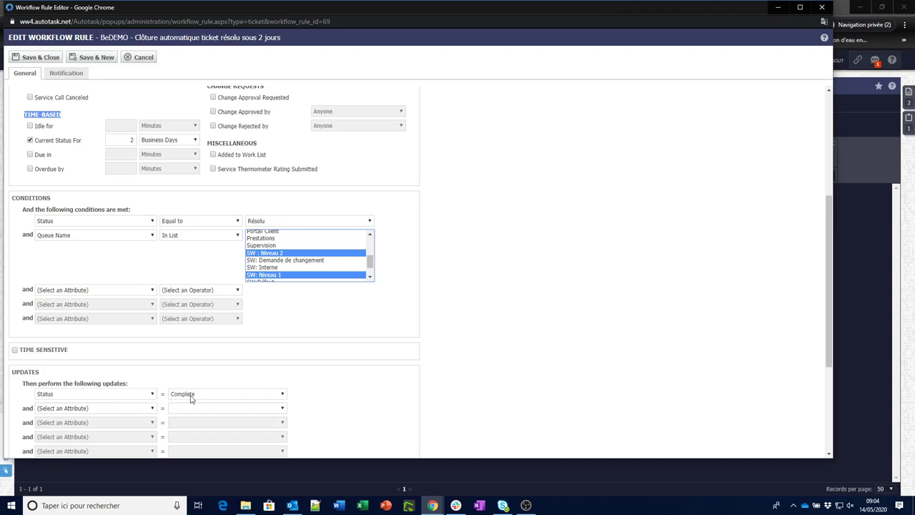
pyautogui.click(140, 58)
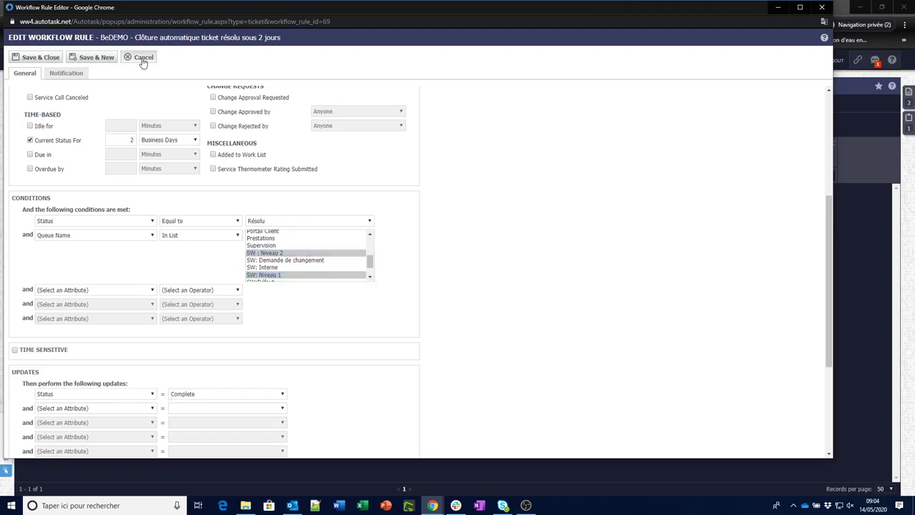
# - Replace the workflow rule name filter with "relance"
pyautogui.click(72, 173)
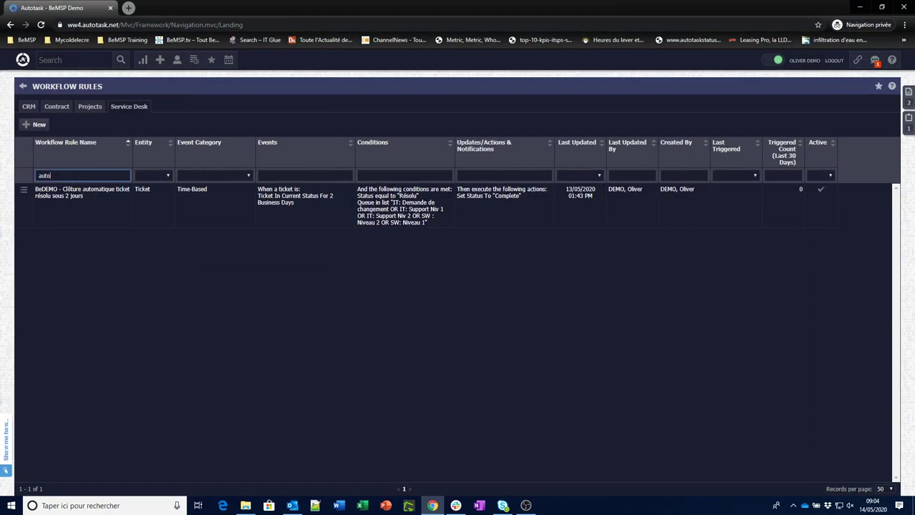
pyautogui.hotkey('ctrl', 'a')
pyautogui.write('relance')
pyautogui.press('Return')
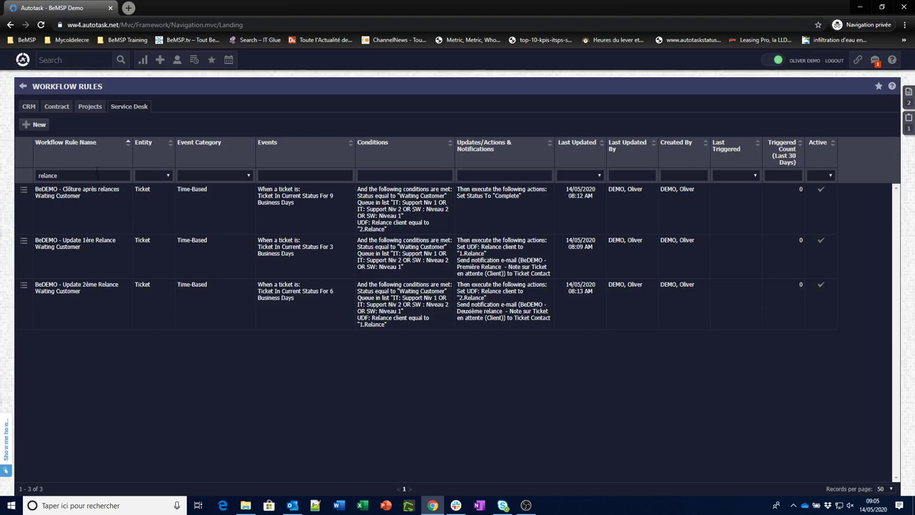
# - Open the ticket user-defined field "Relance client", examine its list options, and close it without saving
pyautogui.click(24, 86)
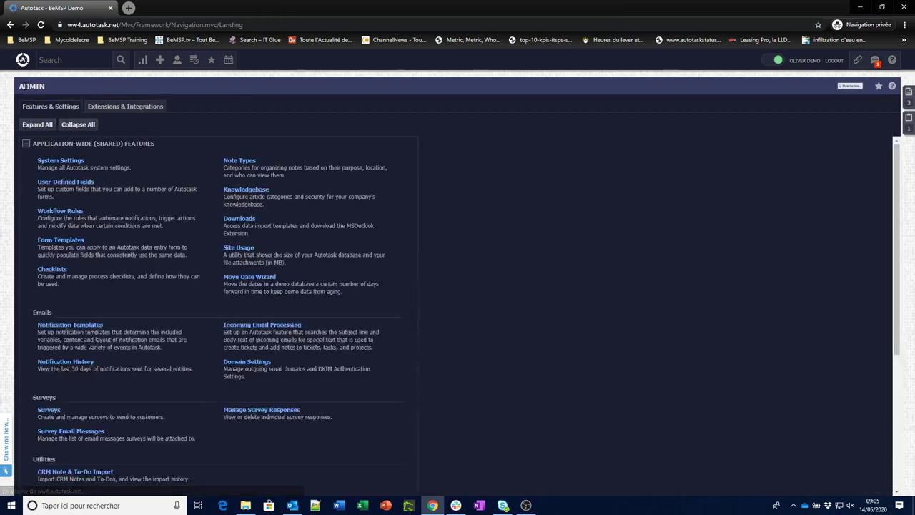
pyautogui.click(76, 183)
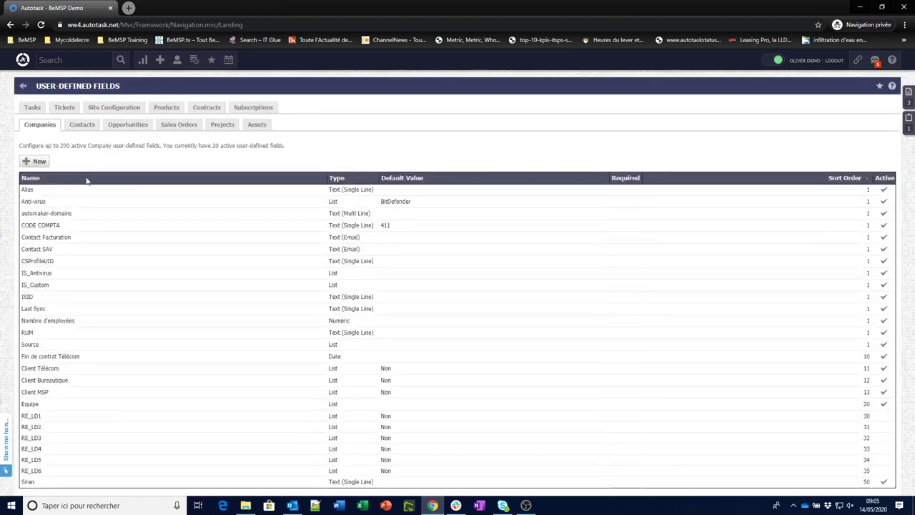
pyautogui.click(70, 112)
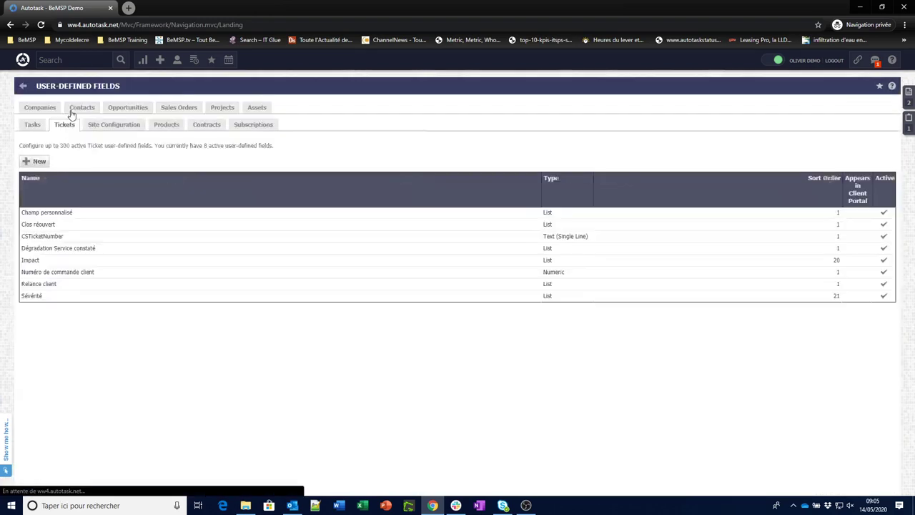
pyautogui.click(49, 285)
pyautogui.click(76, 296)
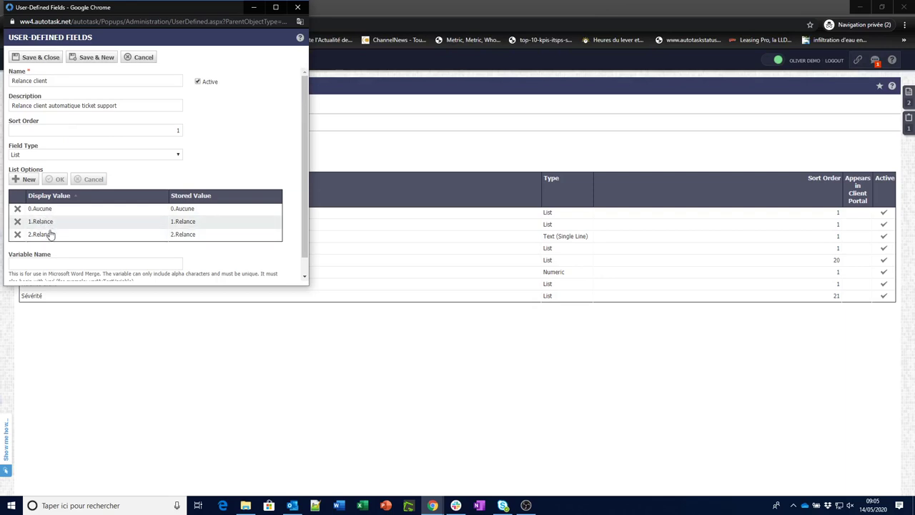
pyautogui.click(143, 57)
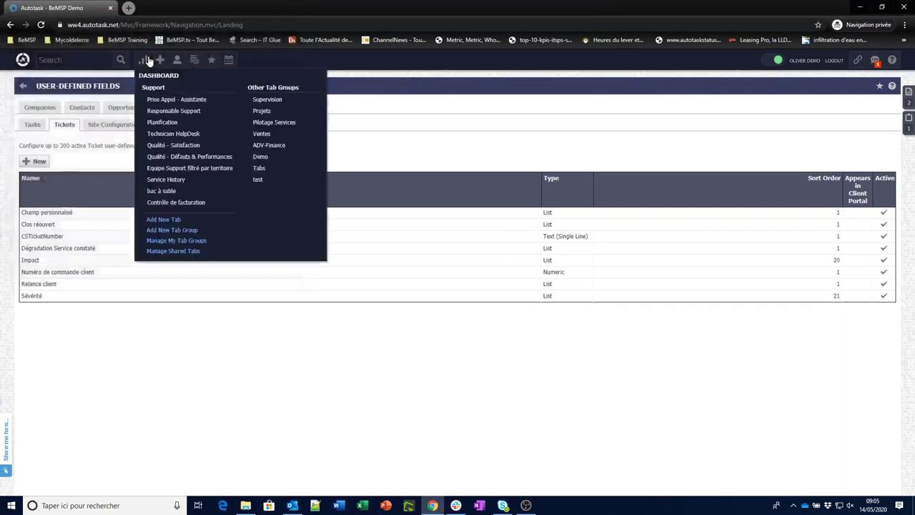
# - Go to the Service Desk notification templates and find the Ticket Note - Created or Edited group
pyautogui.click(22, 87)
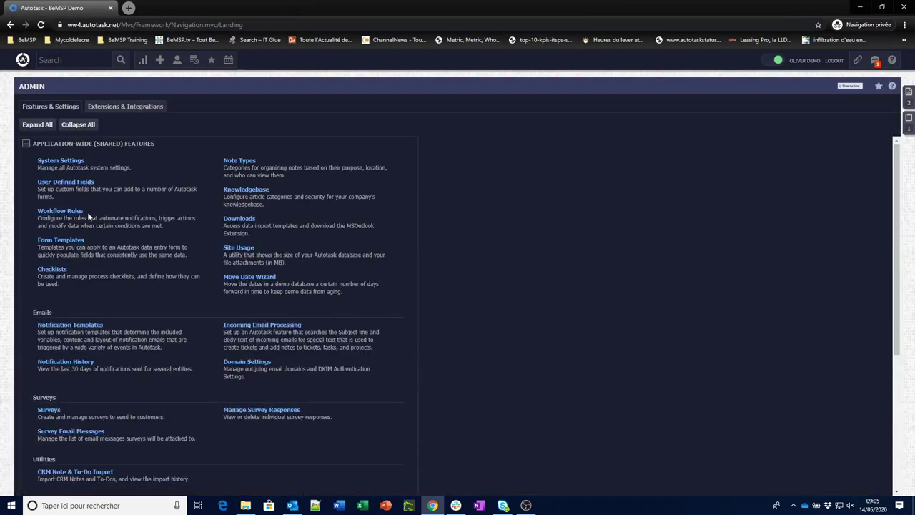
pyautogui.click(82, 328)
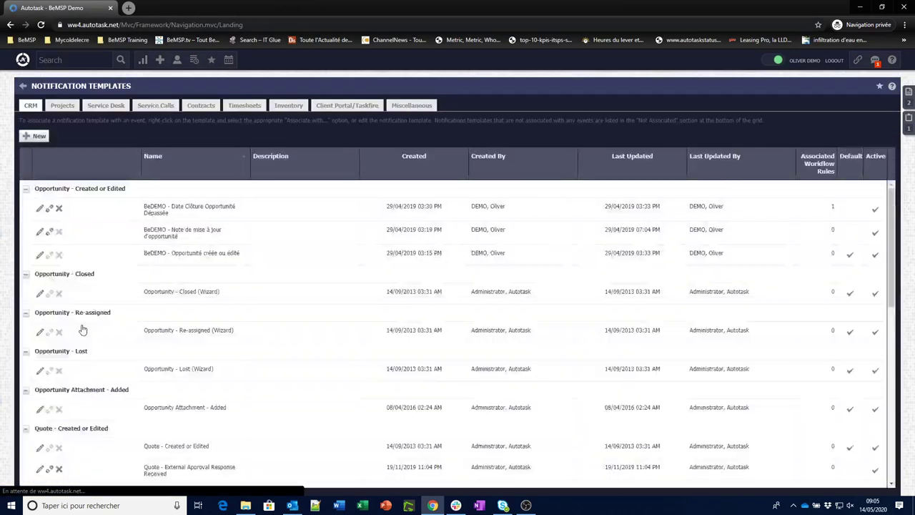
pyautogui.click(109, 105)
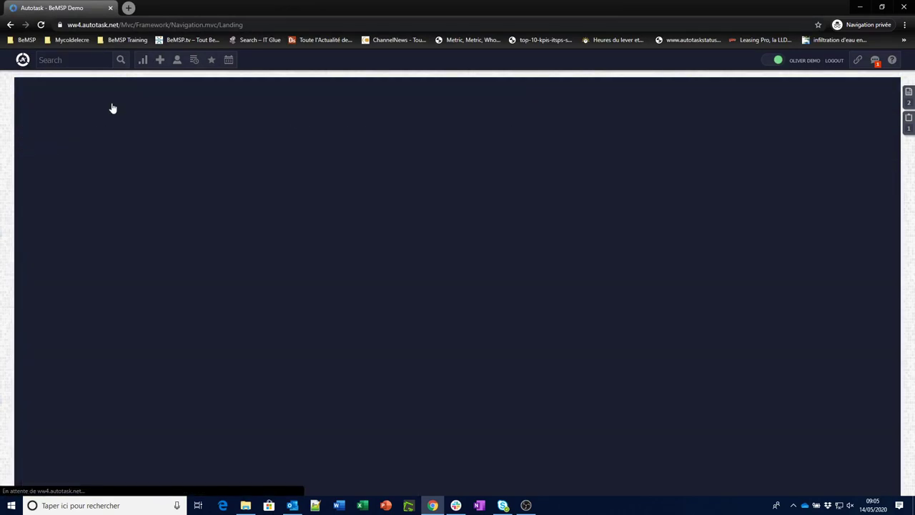
pyautogui.moveTo(886, 221); pyautogui.dragTo(900, 320)
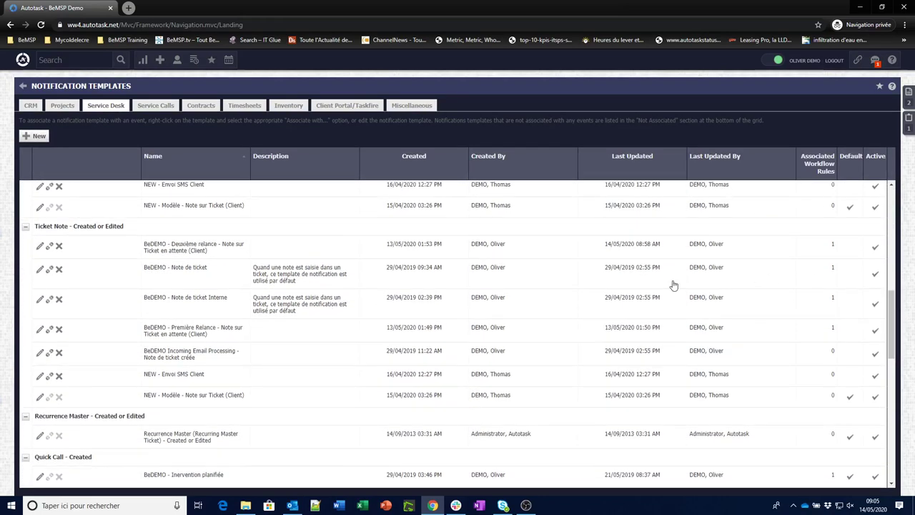
# - Examine the email subject and body of the "BeDEMO - Première Relance - Note sur Ticket en attente (Client)" template, closing it without saving
pyautogui.click(40, 331)
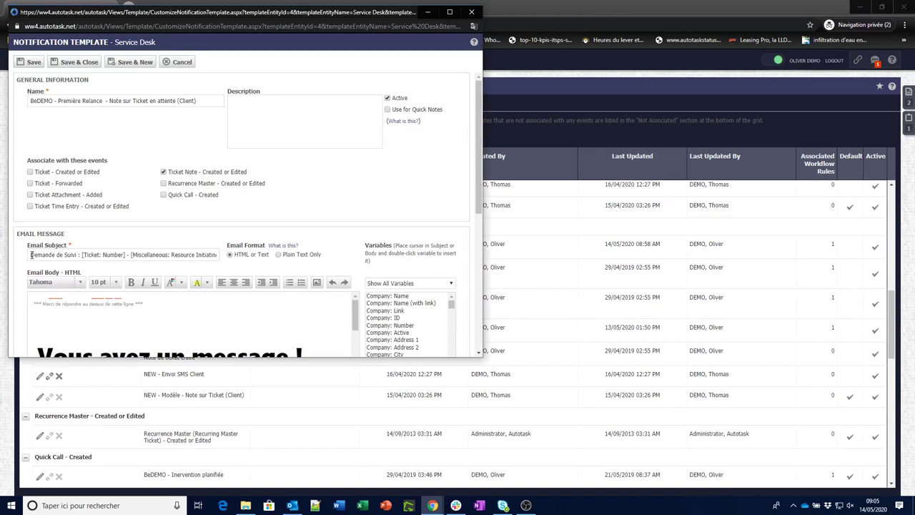
pyautogui.moveTo(30, 254); pyautogui.dragTo(80, 254)
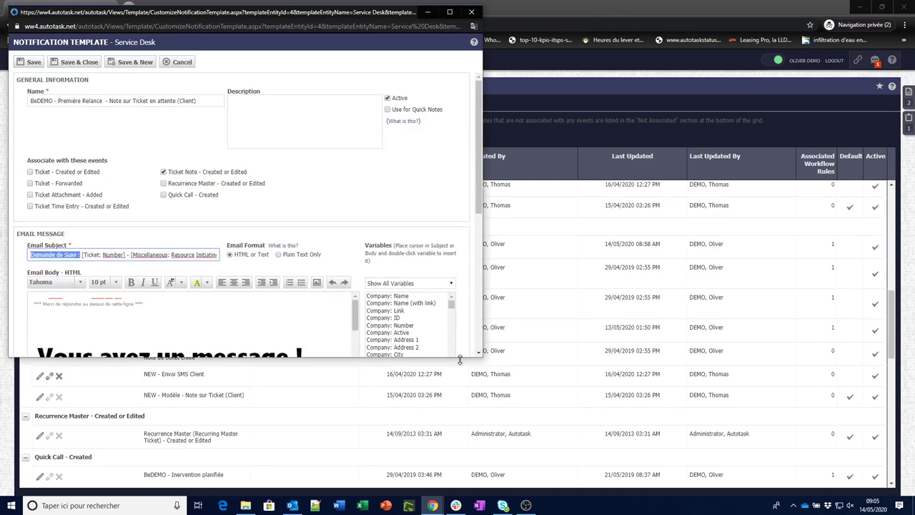
pyautogui.moveTo(460, 359); pyautogui.dragTo(461, 470)
pyautogui.moveTo(356, 316); pyautogui.dragTo(355, 341)
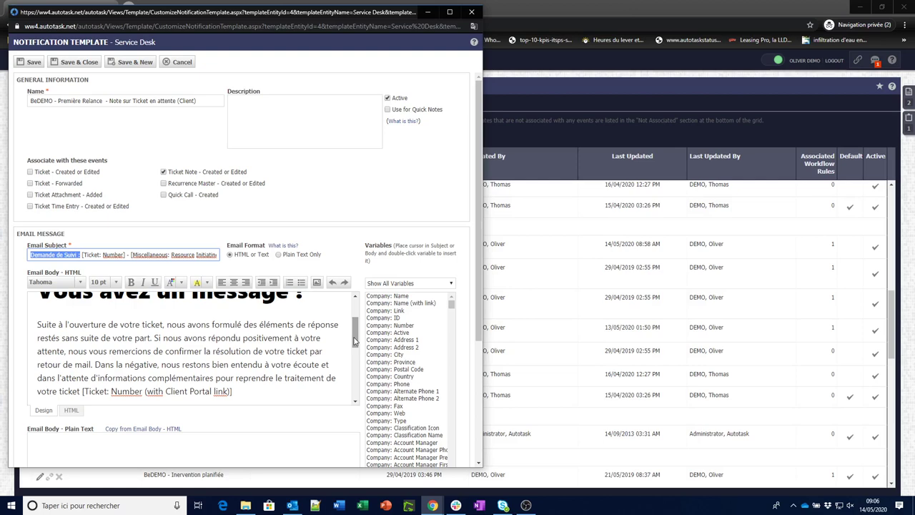
pyautogui.click(187, 62)
pyautogui.moveTo(190, 62)
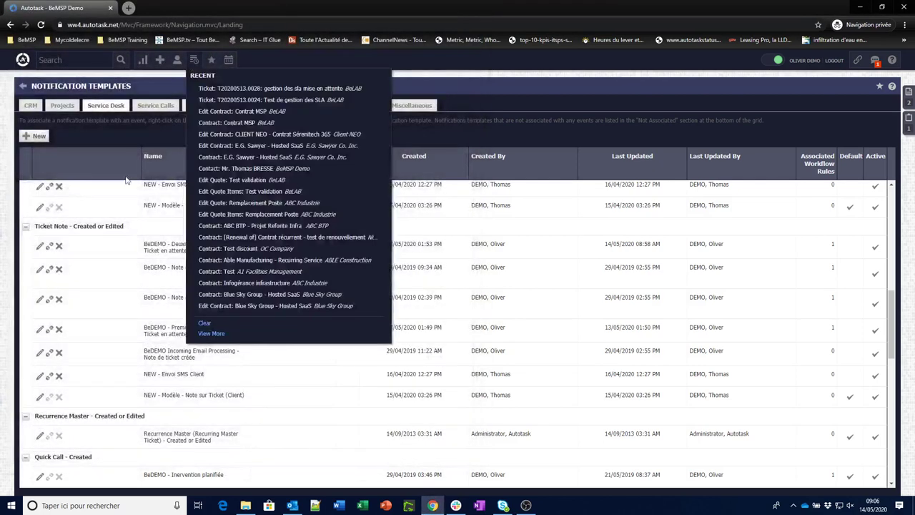
# - Examine the email subject and body of the "BeDEMO - Deuxième relance - Note sur Ticket en attente (Client)" template, closing it without saving
pyautogui.click(40, 247)
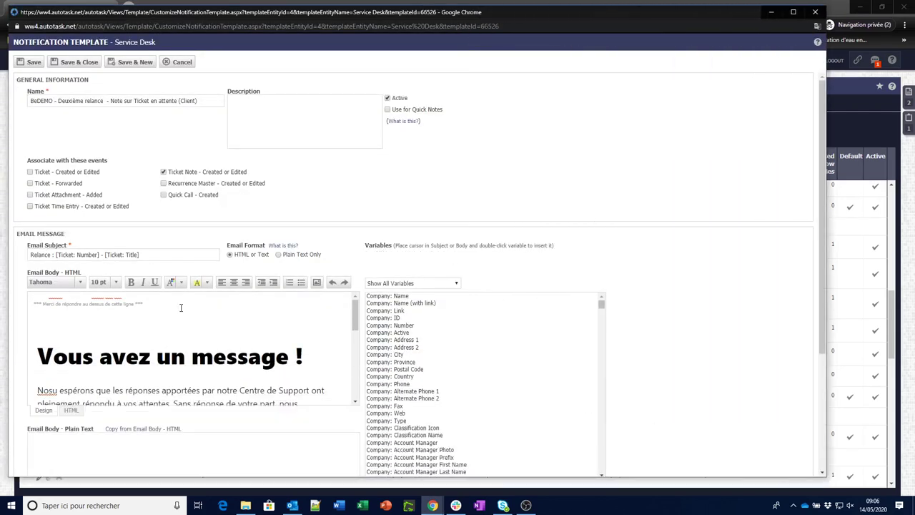
pyautogui.moveTo(30, 254); pyautogui.dragTo(144, 255)
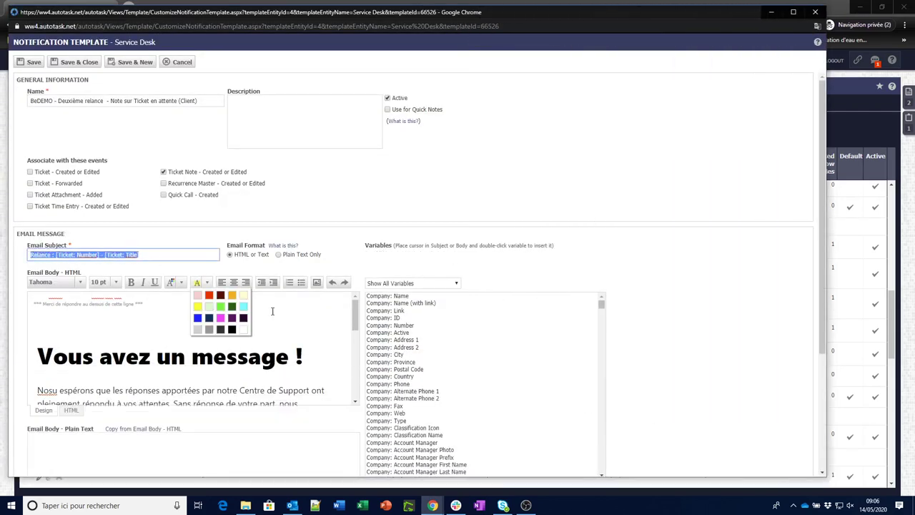
pyautogui.moveTo(355, 313); pyautogui.dragTo(350, 339)
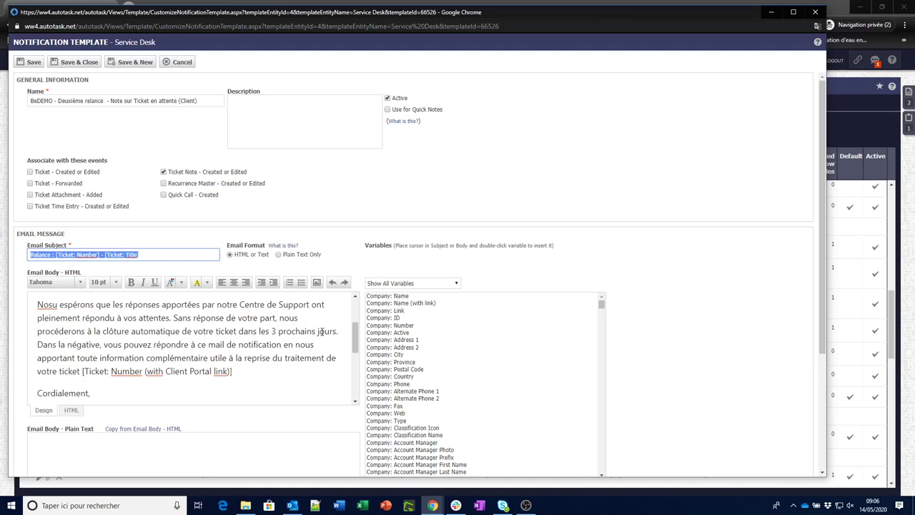
pyautogui.click(178, 62)
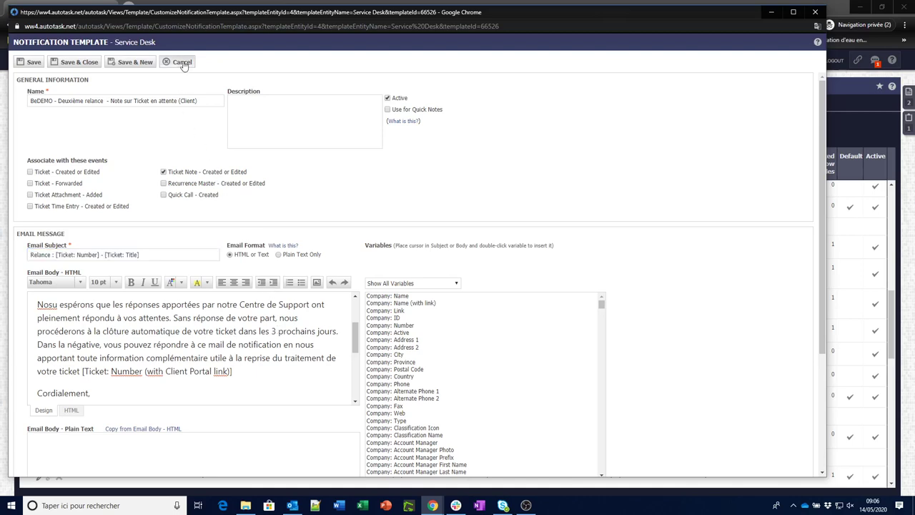
# - Return to the Service Desk workflow rules and filter the rule names by "relance"
pyautogui.click(22, 86)
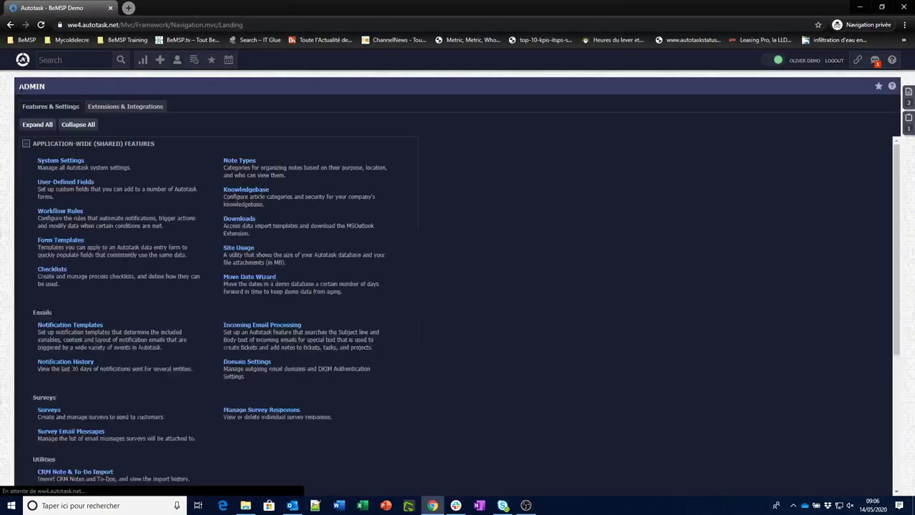
pyautogui.click(65, 214)
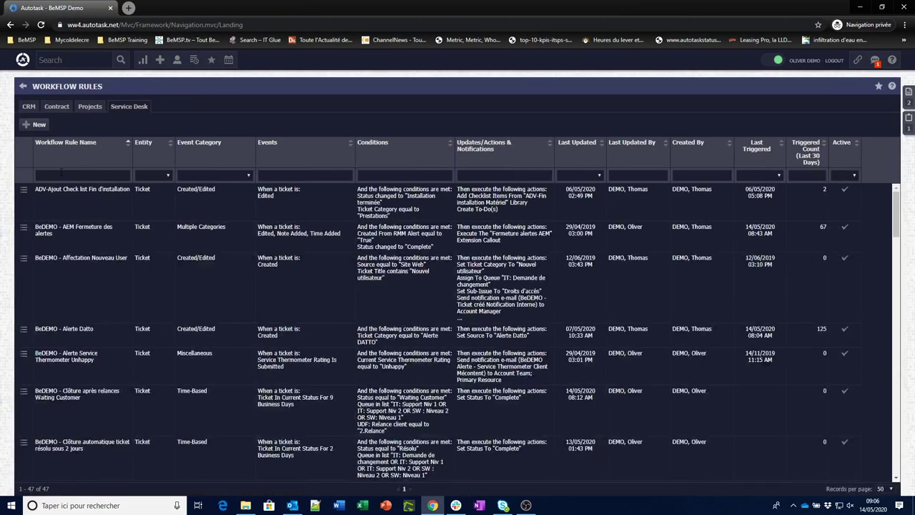
pyautogui.write('relance')
pyautogui.press('Return')
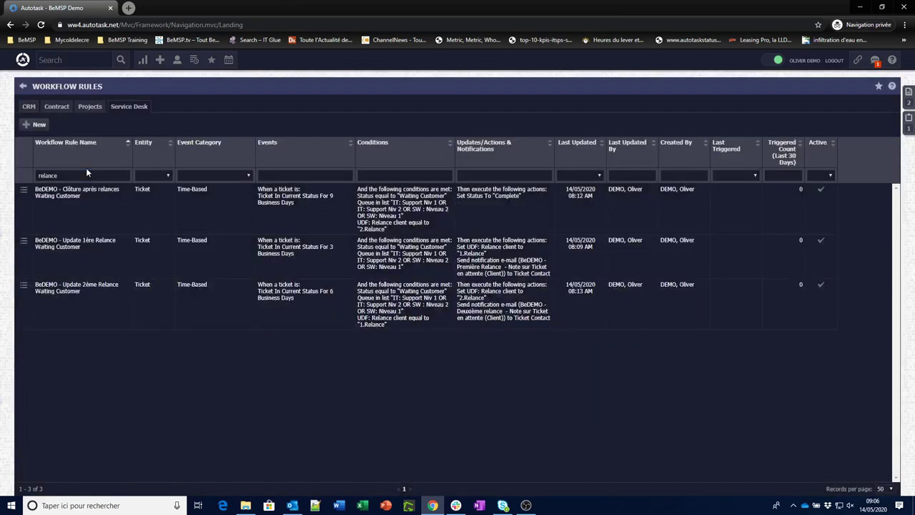
# - Open the "BeDEMO - Update 1ère Relance Waiting Customer" workflow rule and examine its time-based event, status and queue conditions, and field updates
pyautogui.click(24, 241)
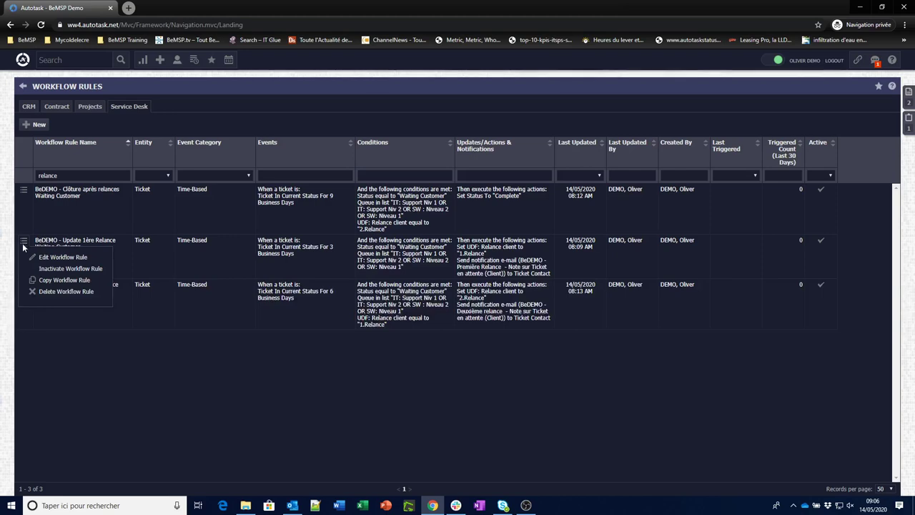
pyautogui.click(68, 259)
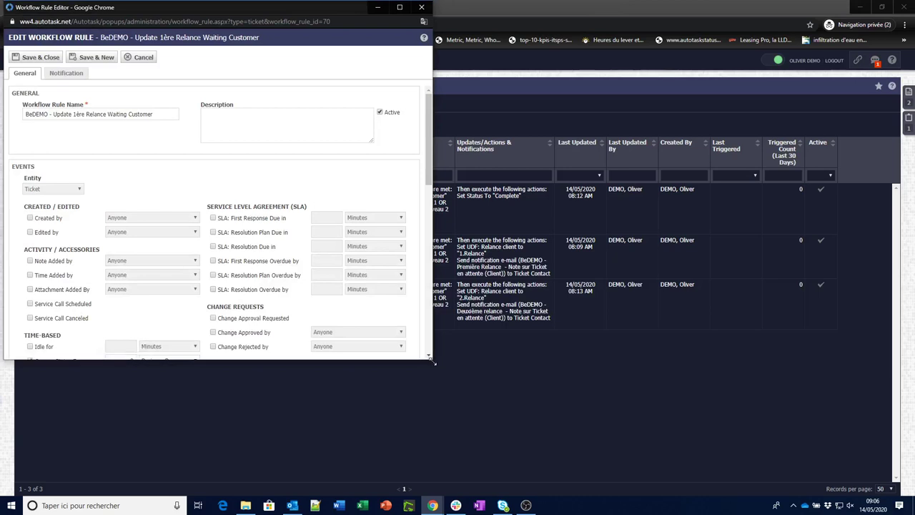
pyautogui.moveTo(431, 362); pyautogui.dragTo(863, 458)
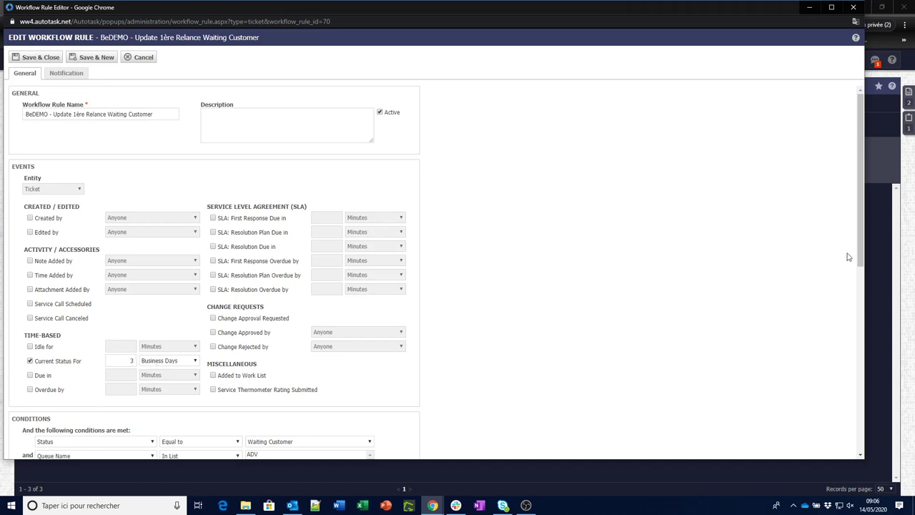
pyautogui.moveTo(861, 239); pyautogui.dragTo(853, 328)
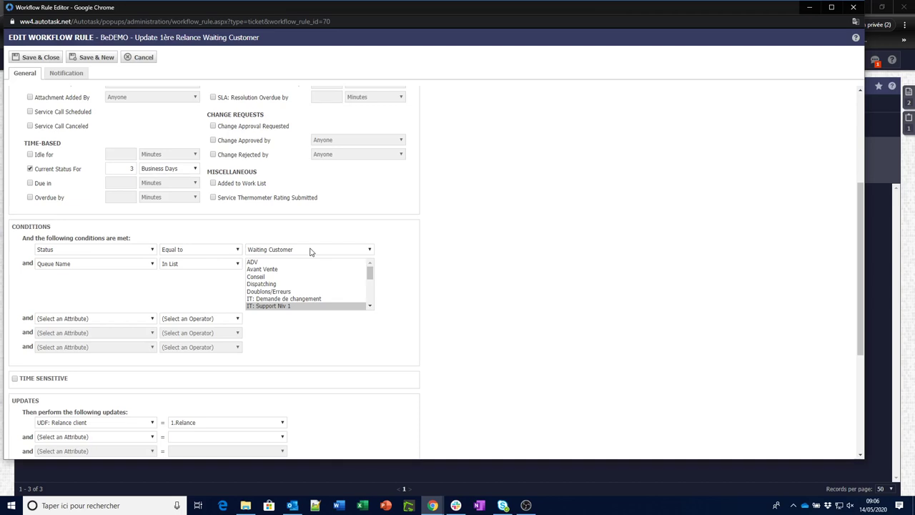
pyautogui.click(370, 271)
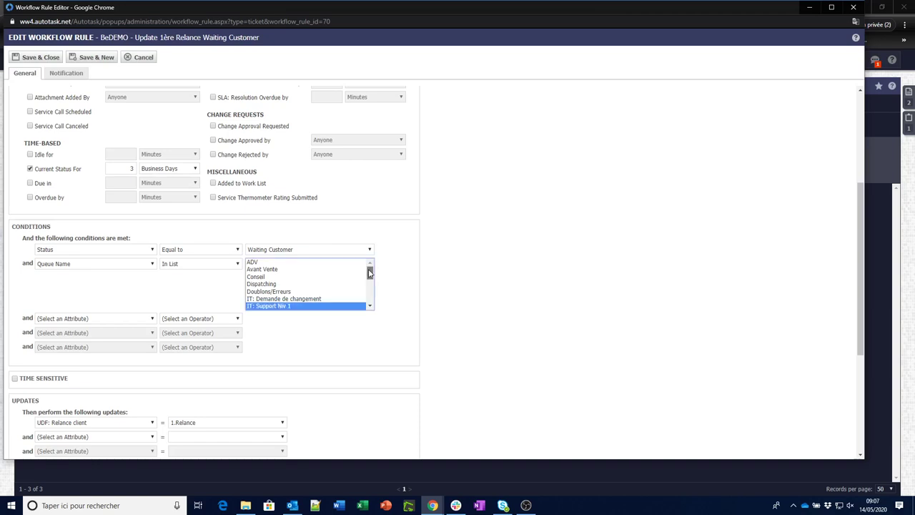
pyautogui.hotkey('shift', 'Down')
pyautogui.moveTo(370, 273); pyautogui.dragTo(370, 291)
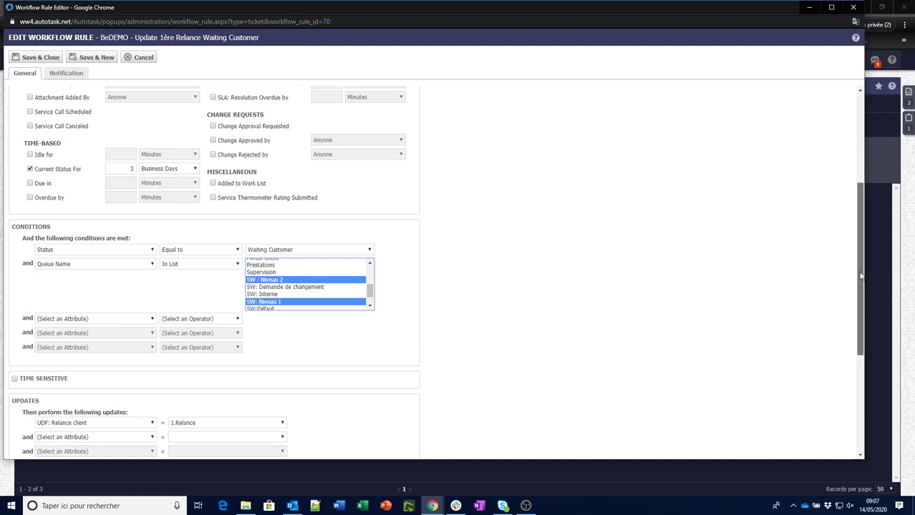
pyautogui.moveTo(861, 278); pyautogui.dragTo(861, 319)
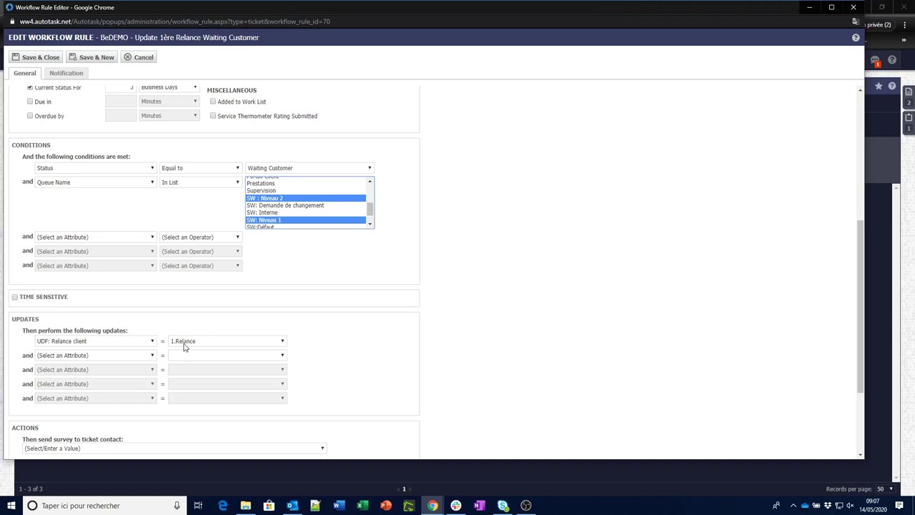
# - Examine the recipients and notification template of the first-reminder workflow rule, closing the rule without saving
pyautogui.click(68, 74)
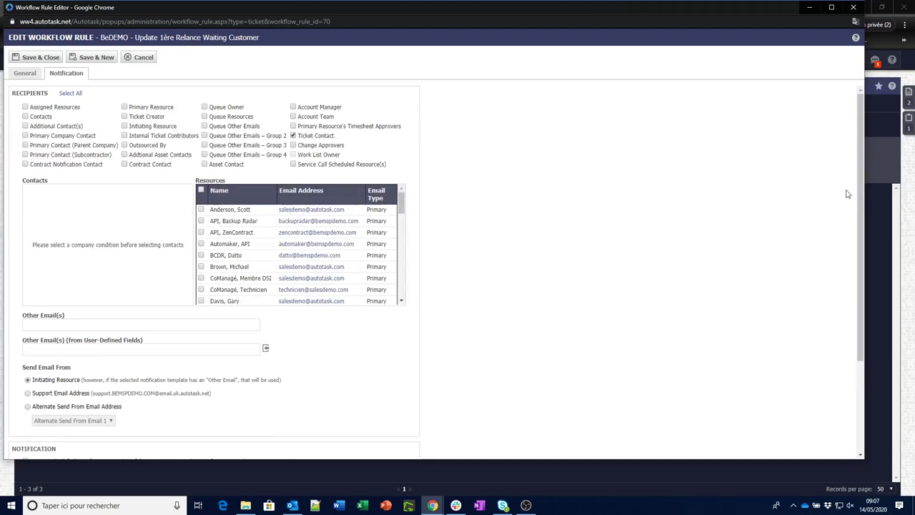
pyautogui.moveTo(850, 193); pyautogui.dragTo(844, 289)
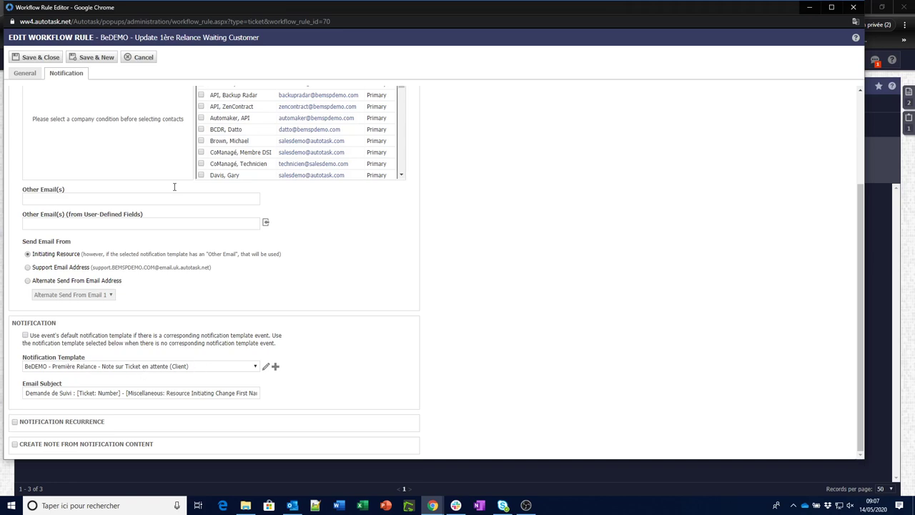
pyautogui.click(151, 61)
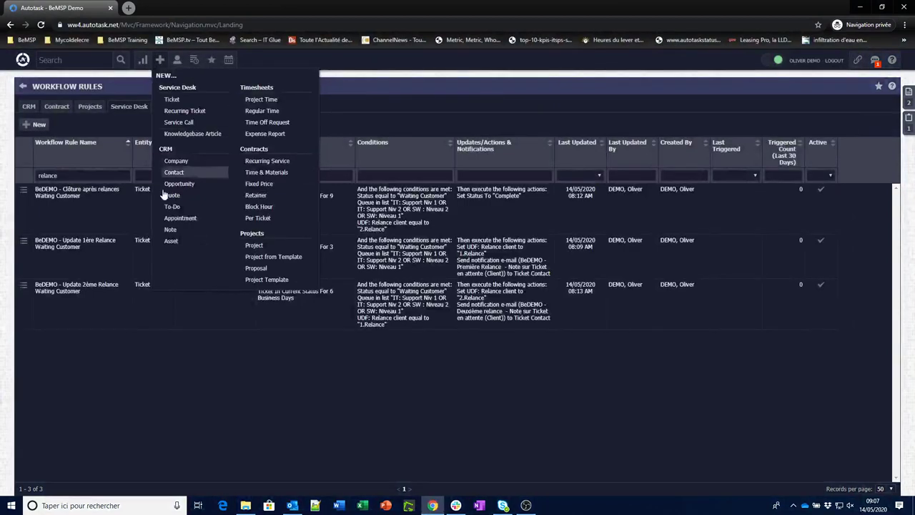
# - Open the "BeDEMO - Update 2ème Relance Waiting Customer" workflow rule and examine its time-based event, conditions and field updates
pyautogui.moveTo(23, 287)
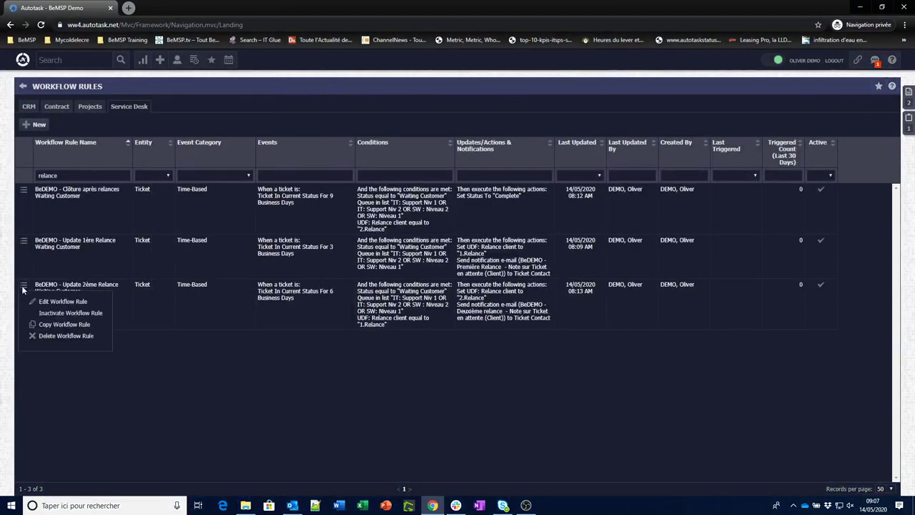
pyautogui.click(64, 301)
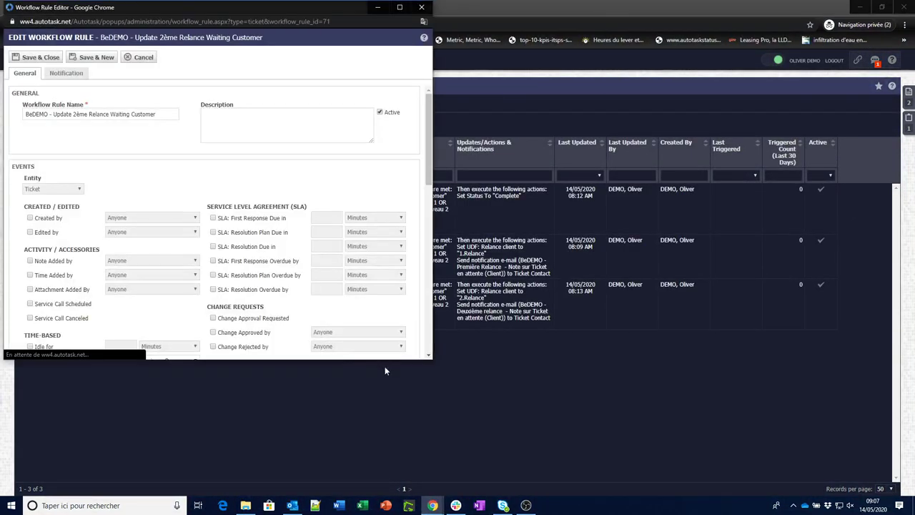
pyautogui.moveTo(432, 358); pyautogui.dragTo(841, 462)
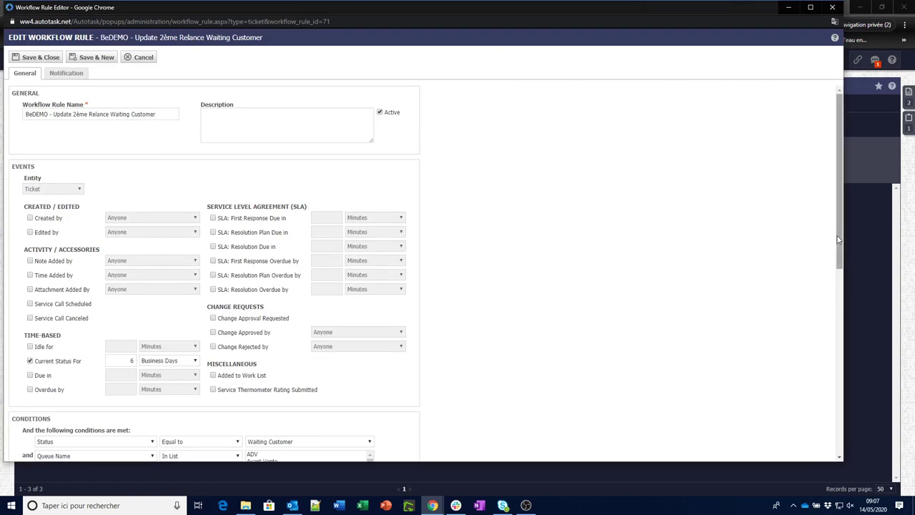
pyautogui.moveTo(839, 241); pyautogui.dragTo(841, 264)
pyautogui.scroll(-2, 840, 264)
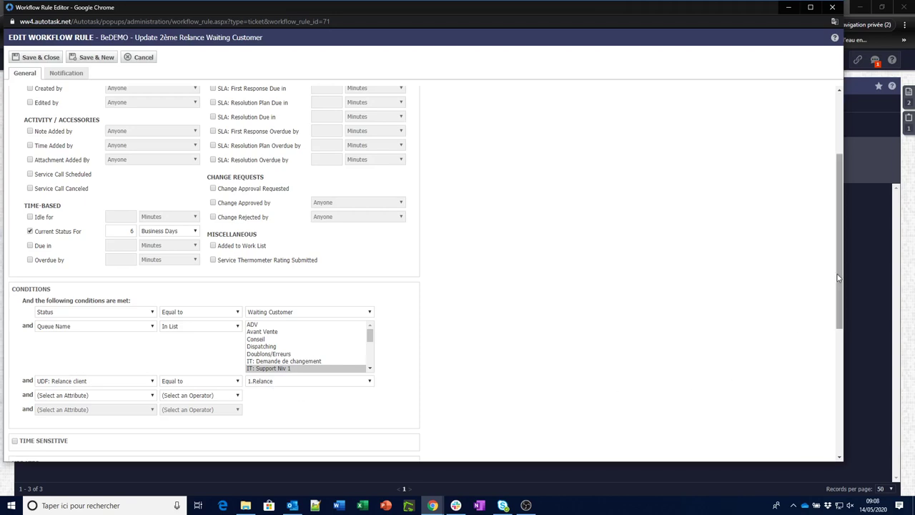
pyautogui.moveTo(840, 278); pyautogui.dragTo(821, 347)
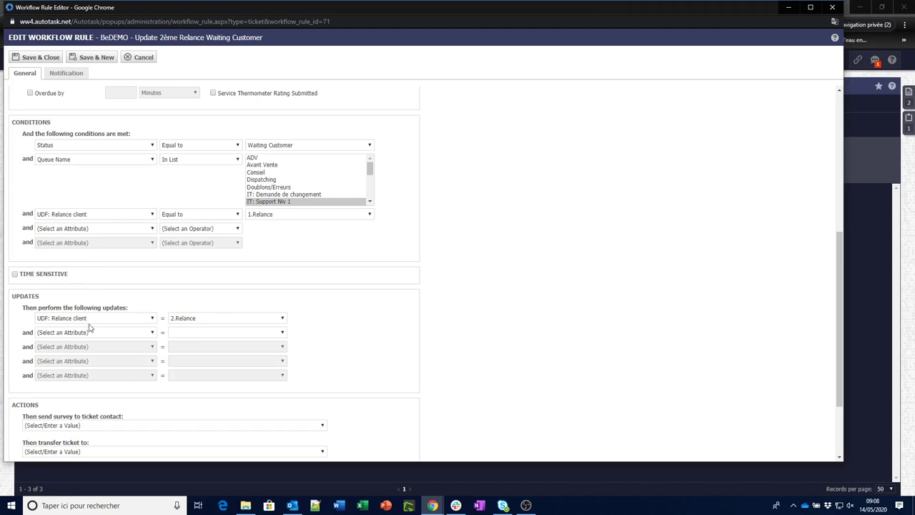
# - Examine the recipients and notification template of the second-reminder workflow rule, closing the rule without saving
pyautogui.click(76, 77)
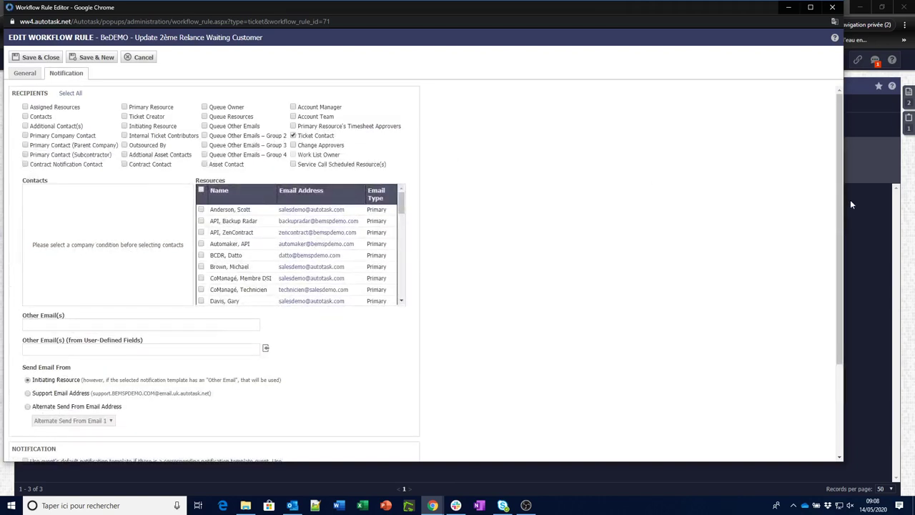
pyautogui.moveTo(838, 202); pyautogui.dragTo(839, 292)
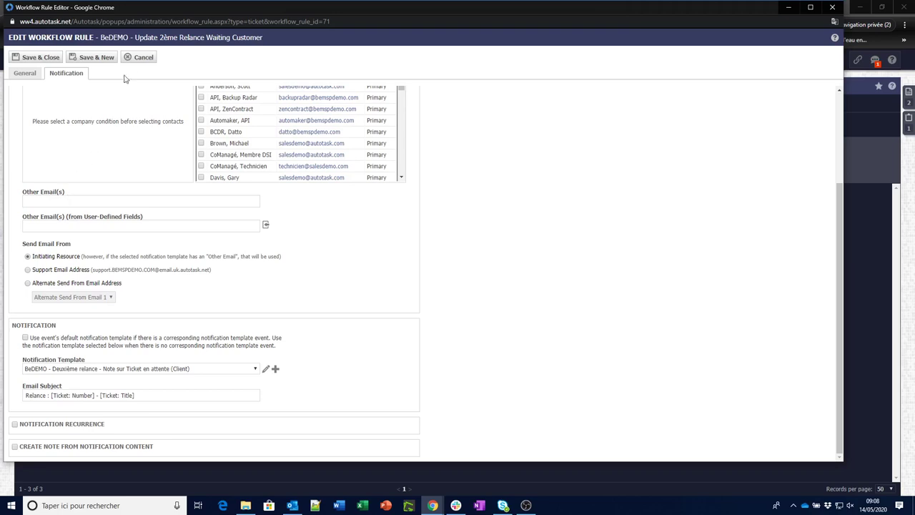
pyautogui.click(139, 58)
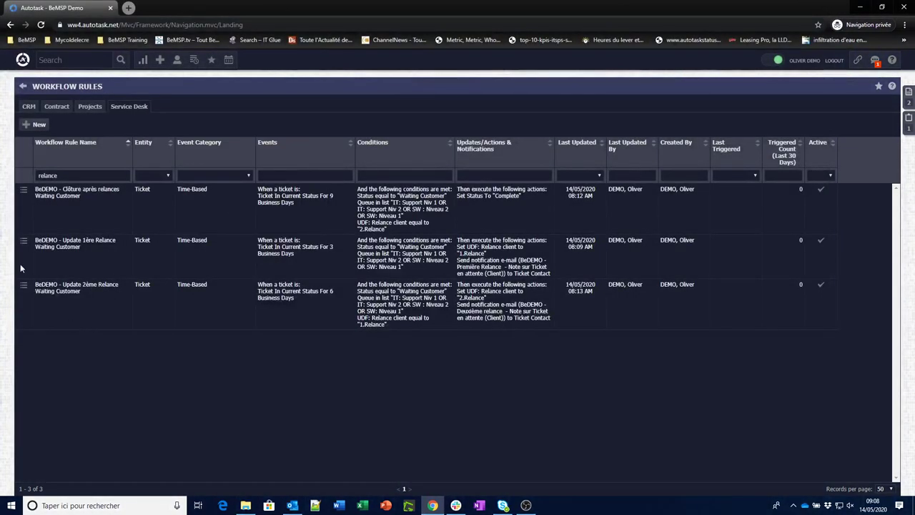
# - Open the "BeDEMO - Clôture après relances Waiting Customer" workflow rule and examine its time-based event, conditions and status update
pyautogui.moveTo(25, 191)
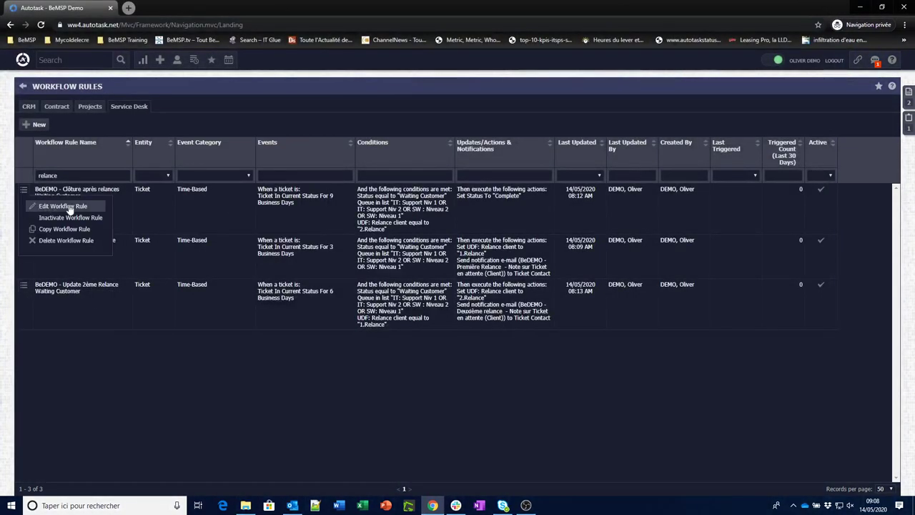
pyautogui.click(63, 206)
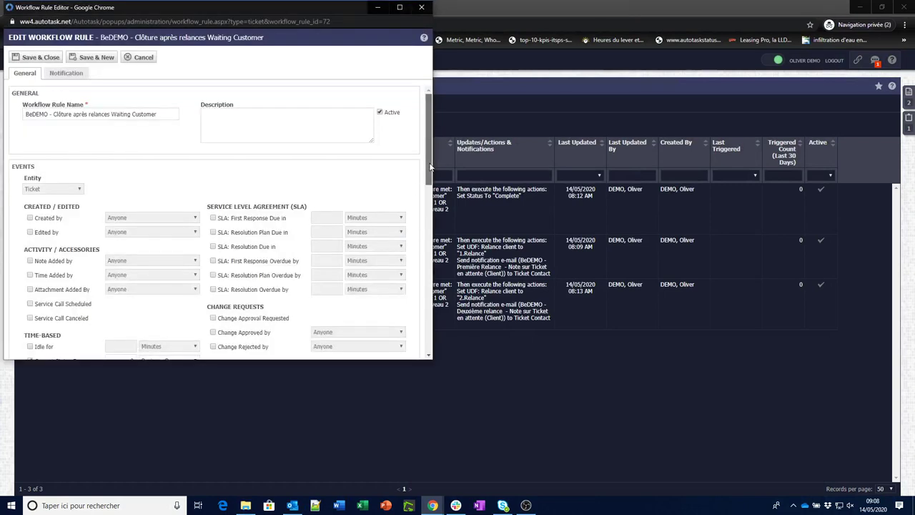
pyautogui.moveTo(431, 166); pyautogui.dragTo(426, 203)
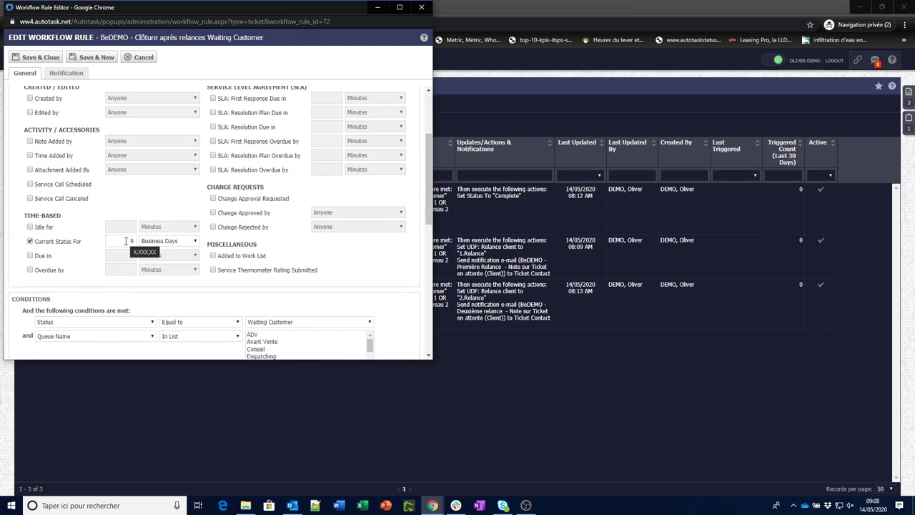
pyautogui.moveTo(431, 209); pyautogui.dragTo(427, 257)
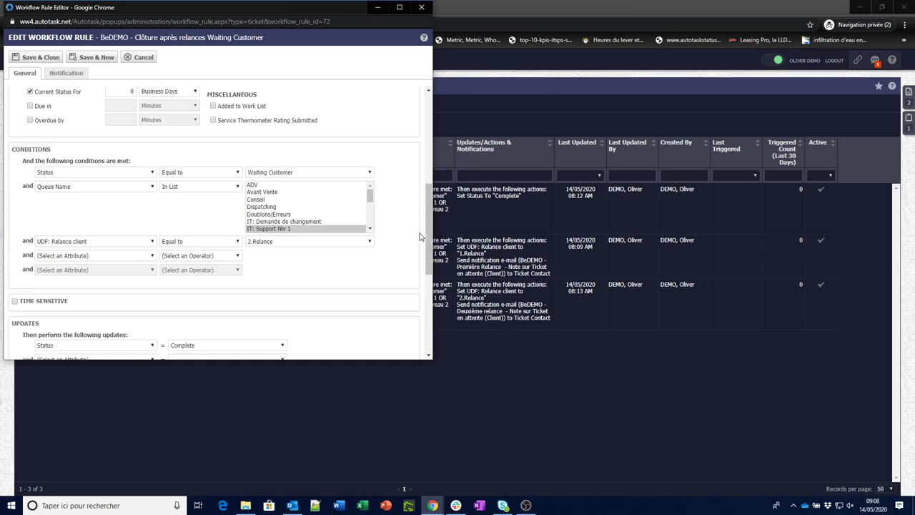
pyautogui.scroll(-2, 420, 237)
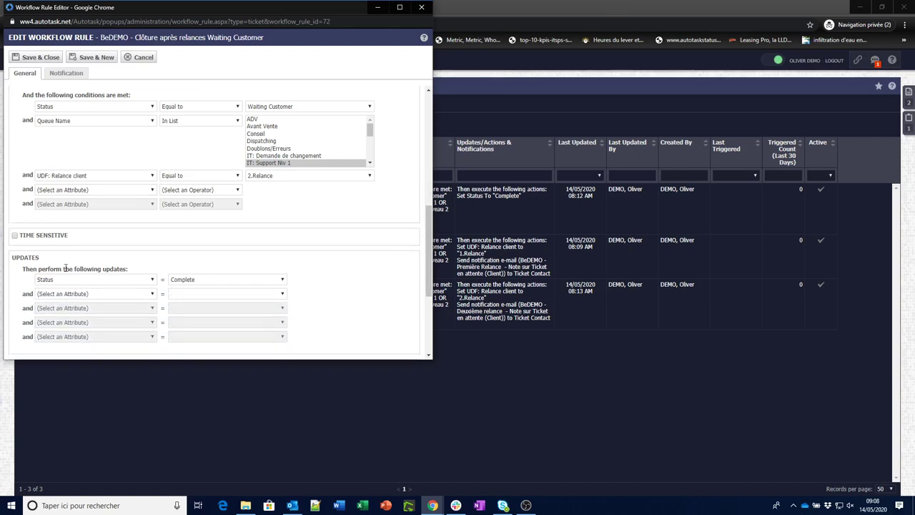
pyautogui.moveTo(431, 286); pyautogui.dragTo(429, 265)
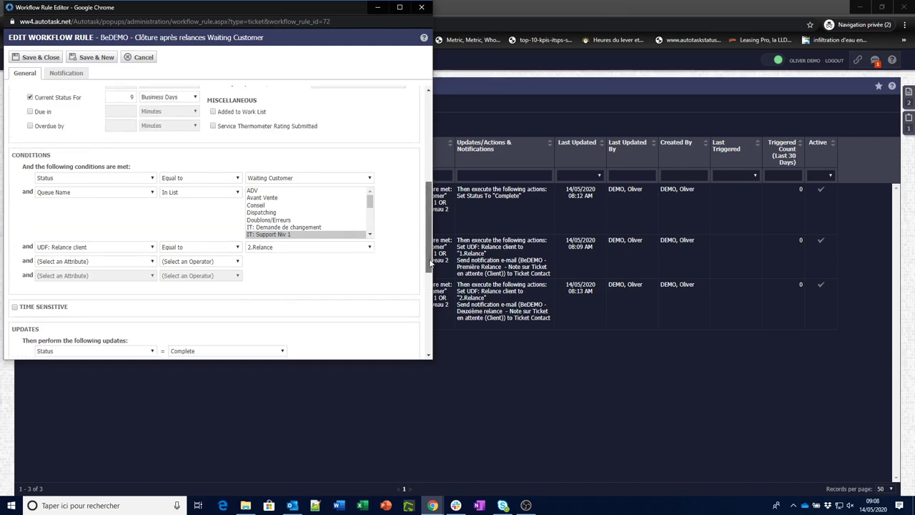
# - Examine the notification recipients of the ticket closure workflow rule, closing the rule without saving
pyautogui.click(64, 77)
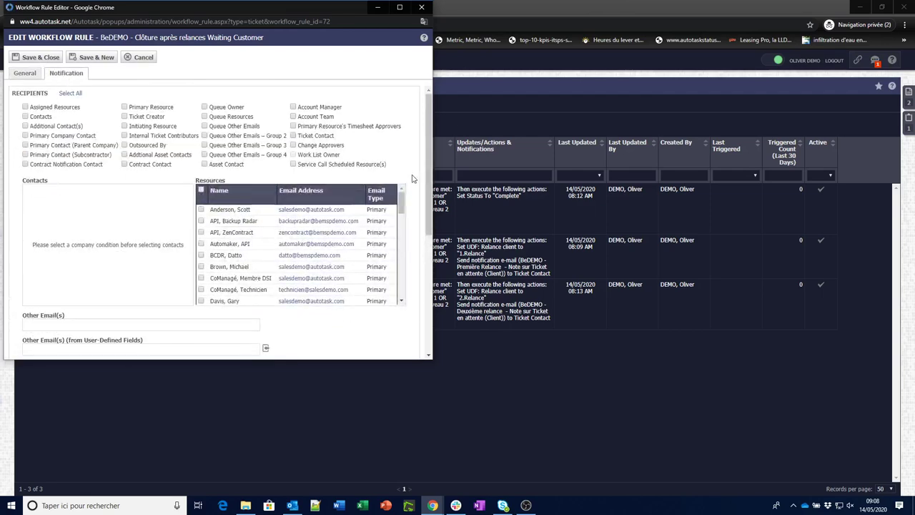
pyautogui.moveTo(427, 172); pyautogui.dragTo(428, 216)
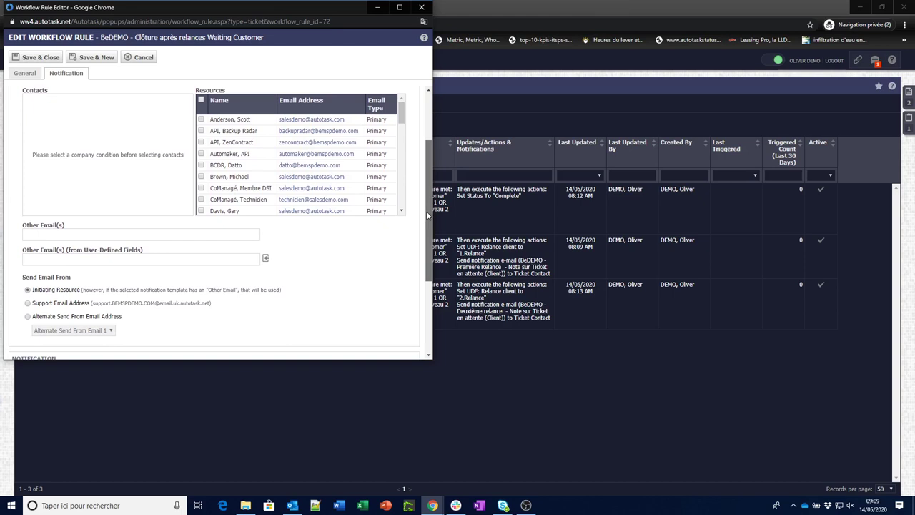
pyautogui.click(424, 9)
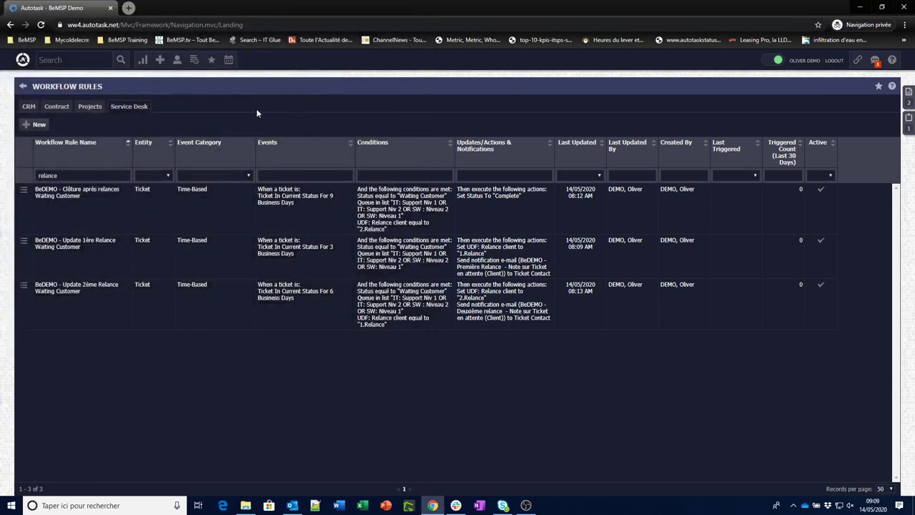
# - Return to the home dashboard and open the shared "Responsable Support" tab in design mode
pyautogui.click(22, 62)
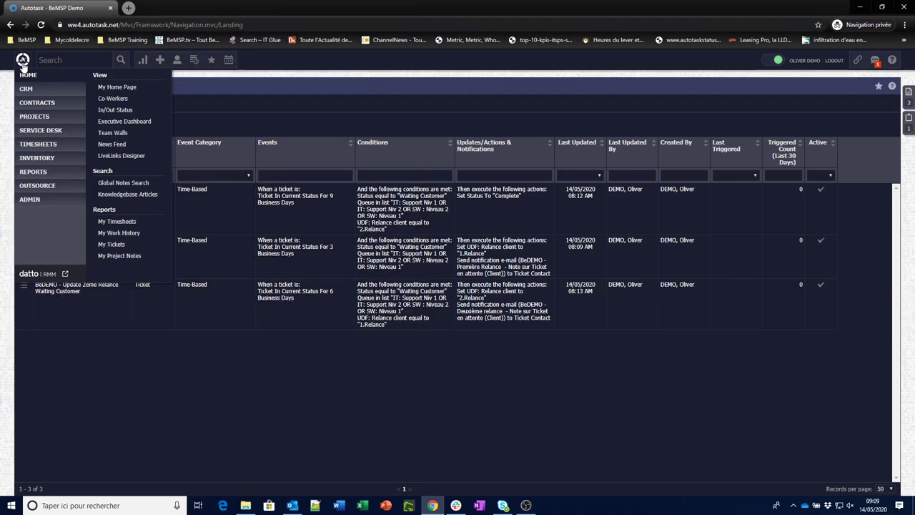
pyautogui.click(27, 73)
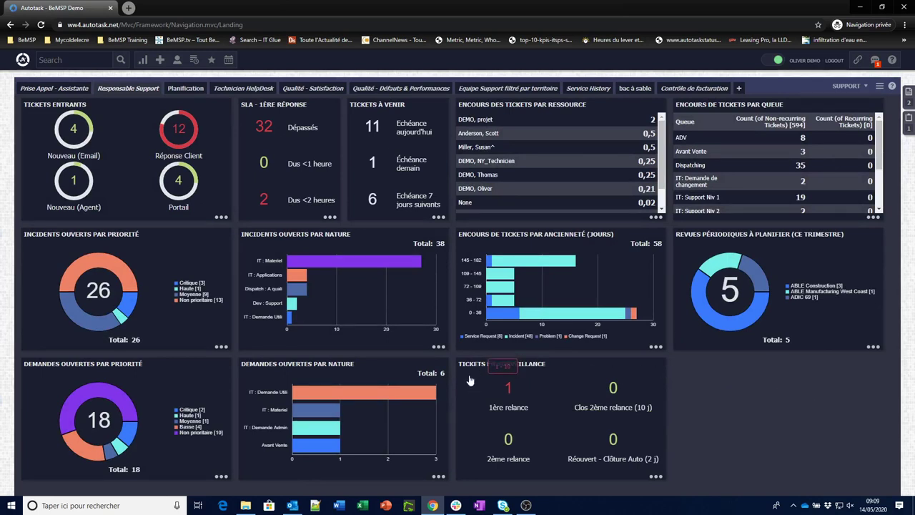
pyautogui.click(651, 476)
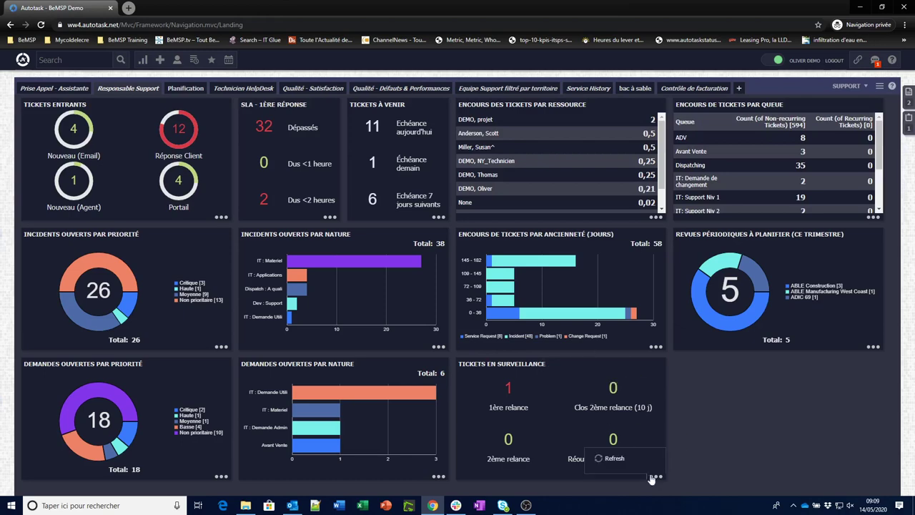
pyautogui.click(879, 86)
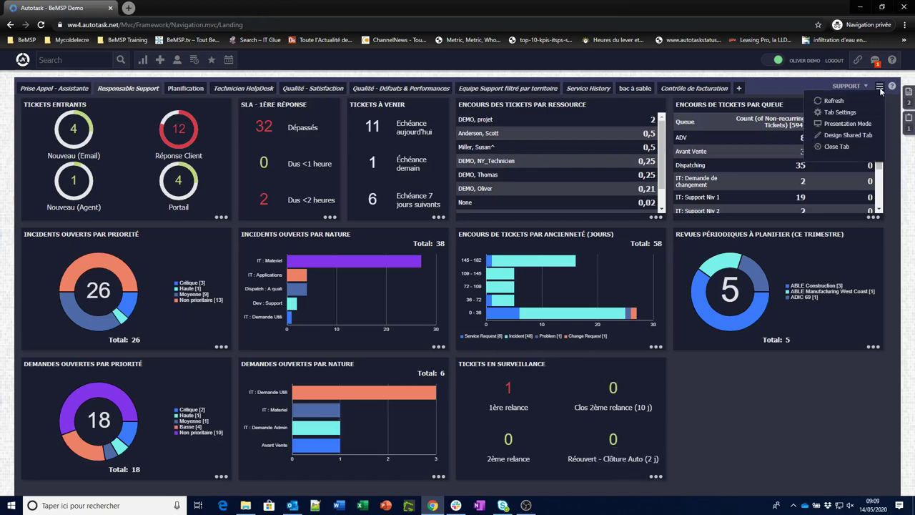
pyautogui.click(847, 135)
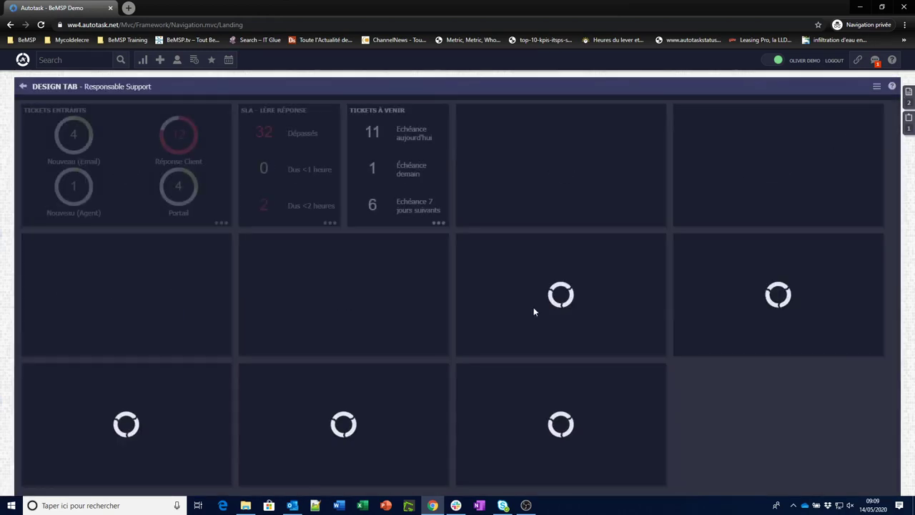
# - Examine the reminder sub-widget filters and the Complete Date range in the "Tickets en surveillance" widget settings, closing them without saving
pyautogui.click(652, 481)
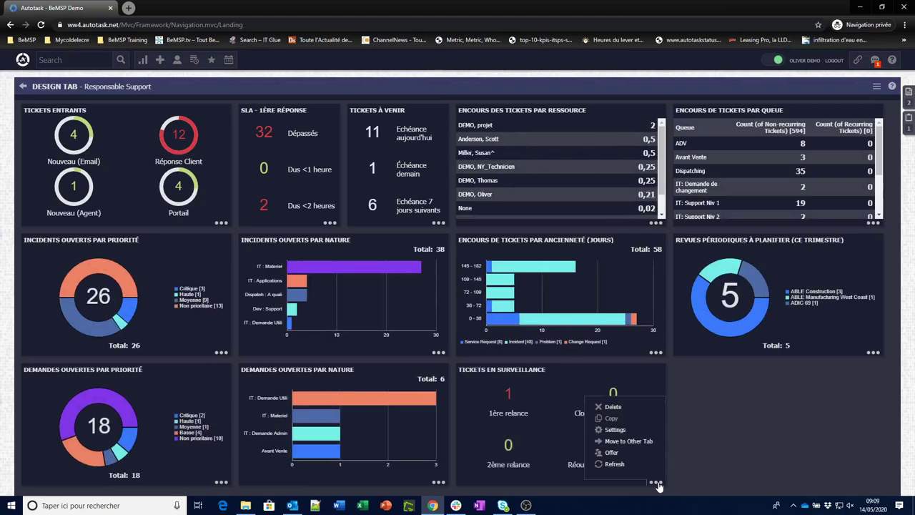
pyautogui.click(625, 431)
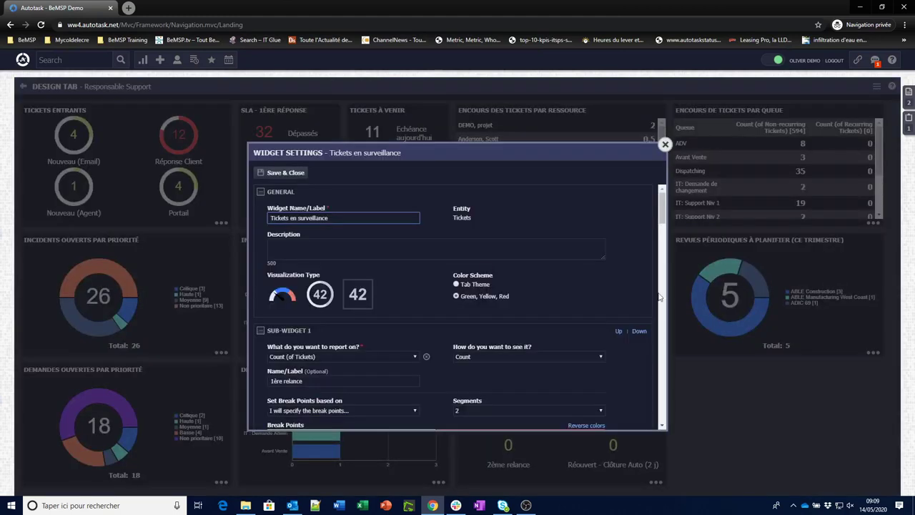
pyautogui.moveTo(661, 203); pyautogui.dragTo(659, 216)
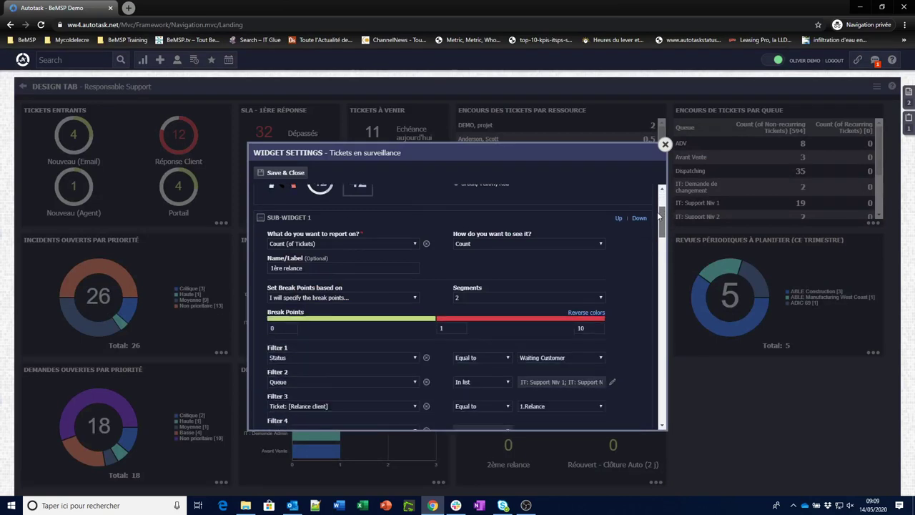
pyautogui.scroll(-1, 511, 283)
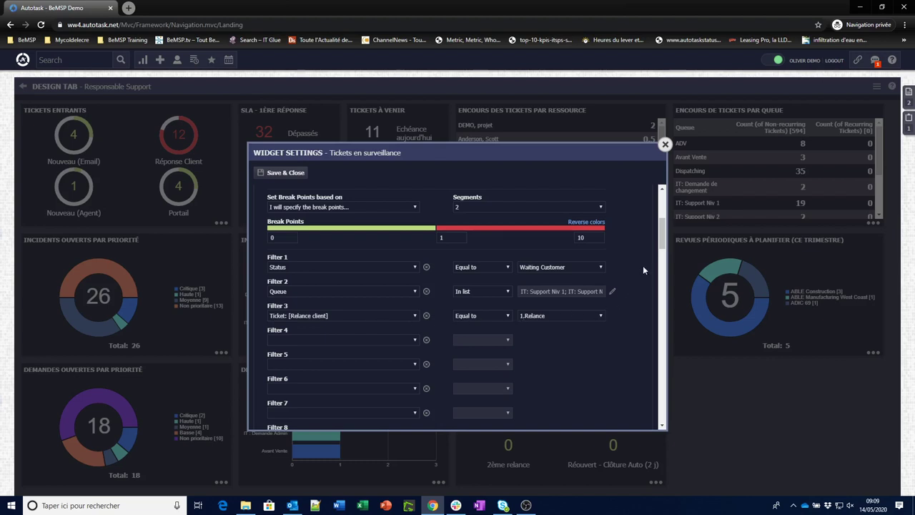
pyautogui.moveTo(661, 236); pyautogui.dragTo(662, 337)
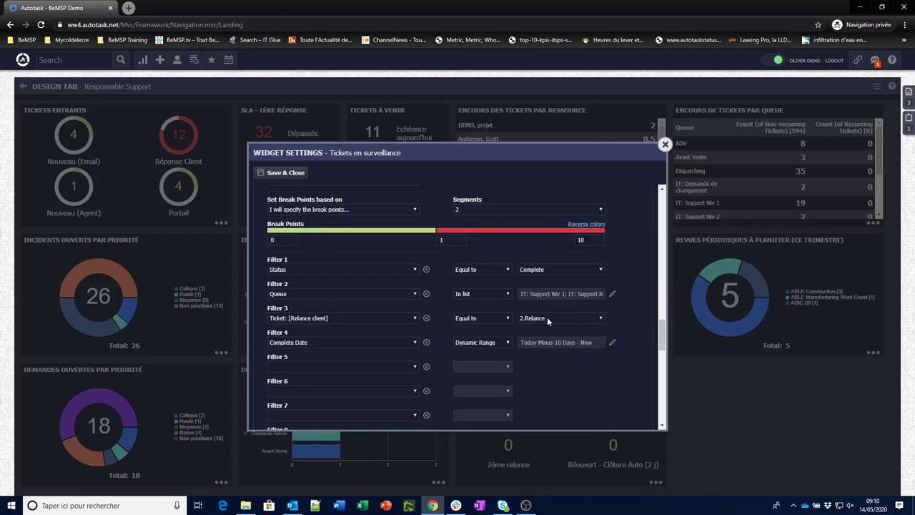
pyautogui.click(612, 343)
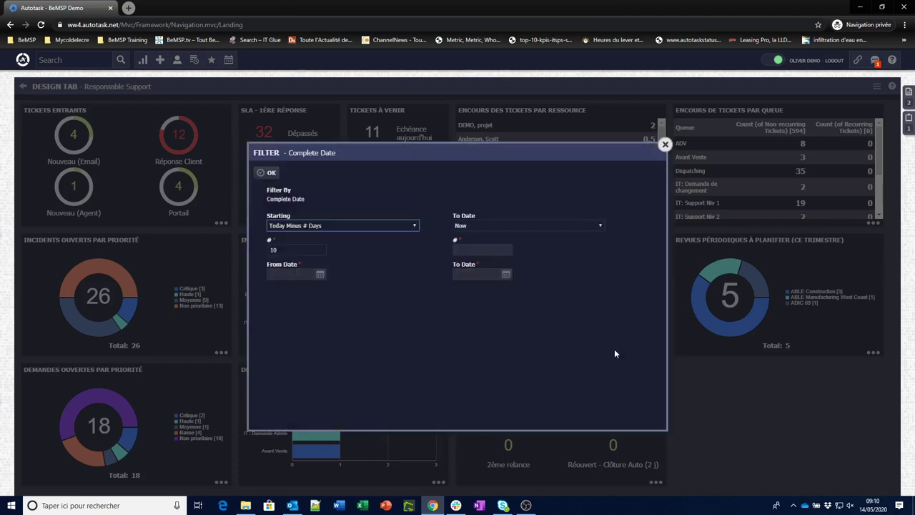
pyautogui.click(665, 144)
pyautogui.click(665, 144)
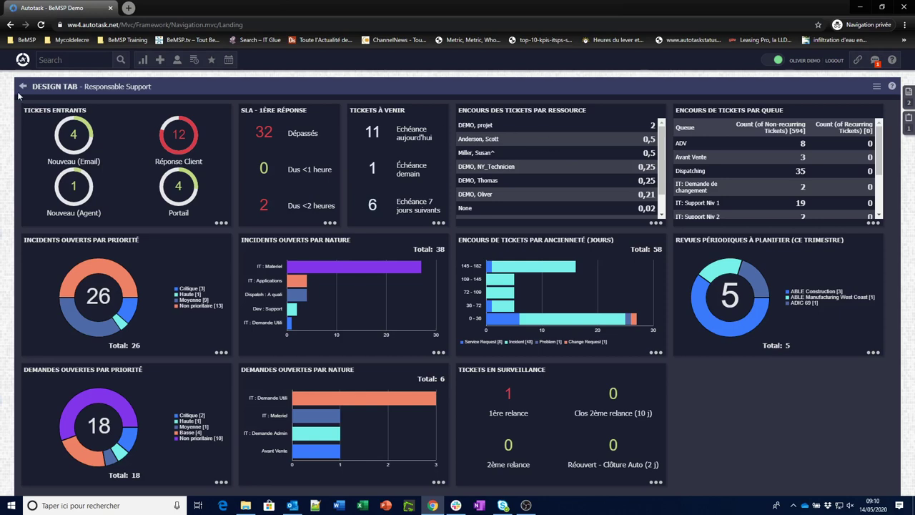
# - Go to the Service Desk workflow rules and filter the rule names by "force"
pyautogui.click(22, 60)
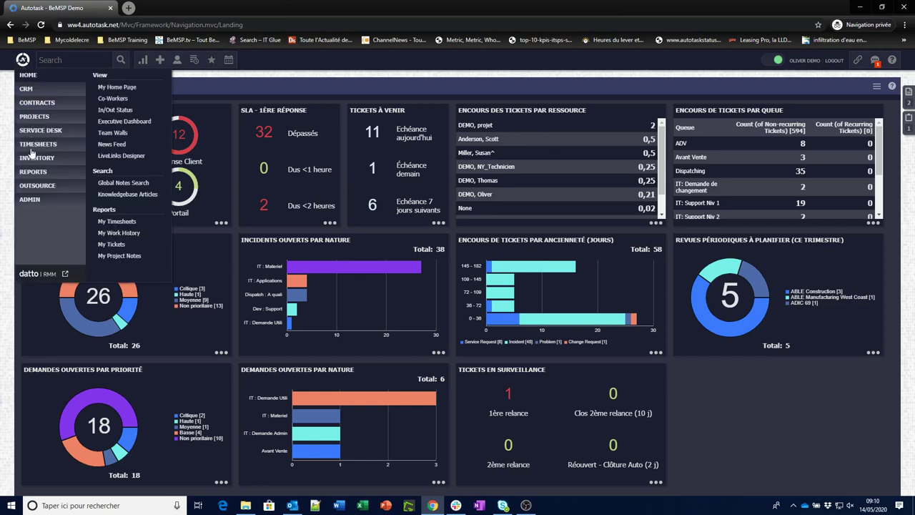
pyautogui.moveTo(34, 204)
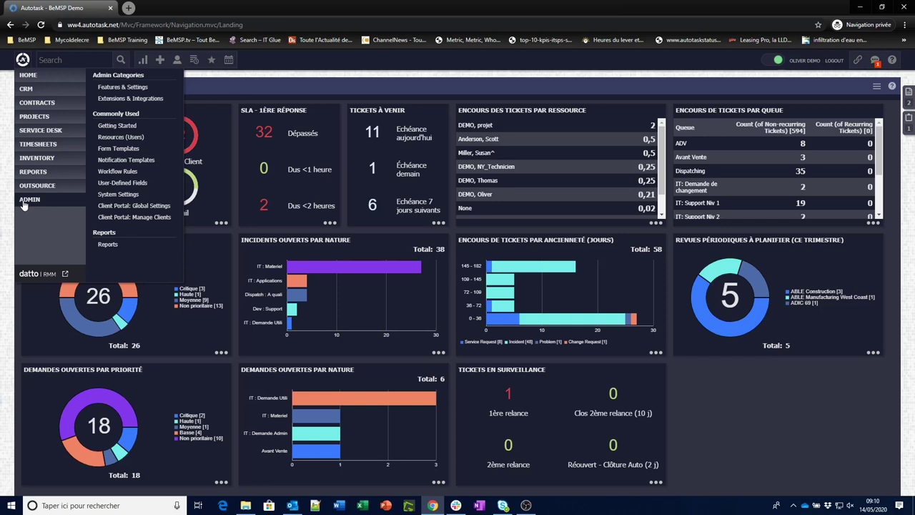
pyautogui.click(124, 171)
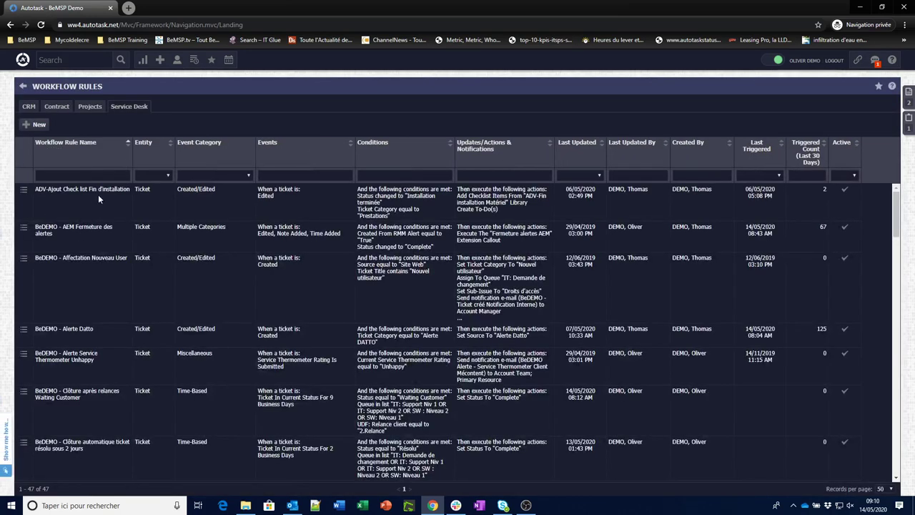
pyautogui.click(100, 175)
pyautogui.press('Return')
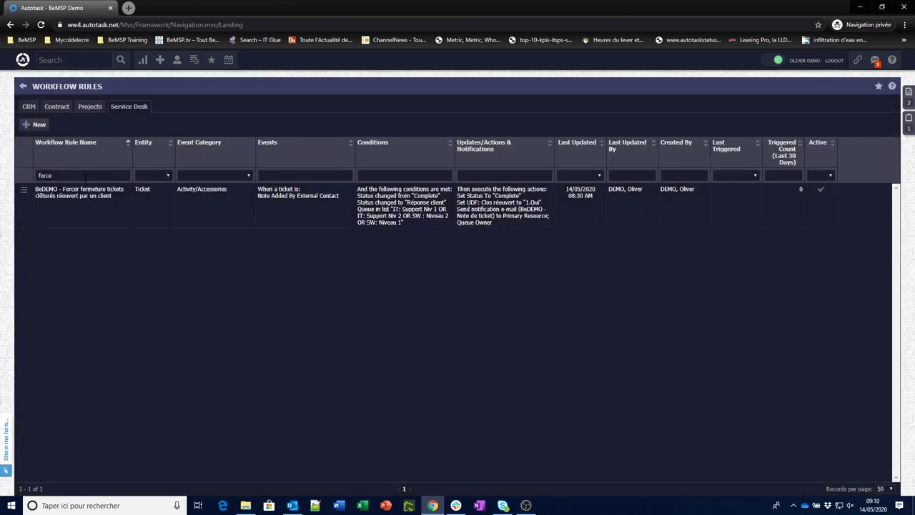
# - Open the "BeDEMO - Forcer fermeture tickets clôturés réouvert par un client" rule in an enlarged window and examine its note event, conditions, queue list and updates
pyautogui.click(26, 189)
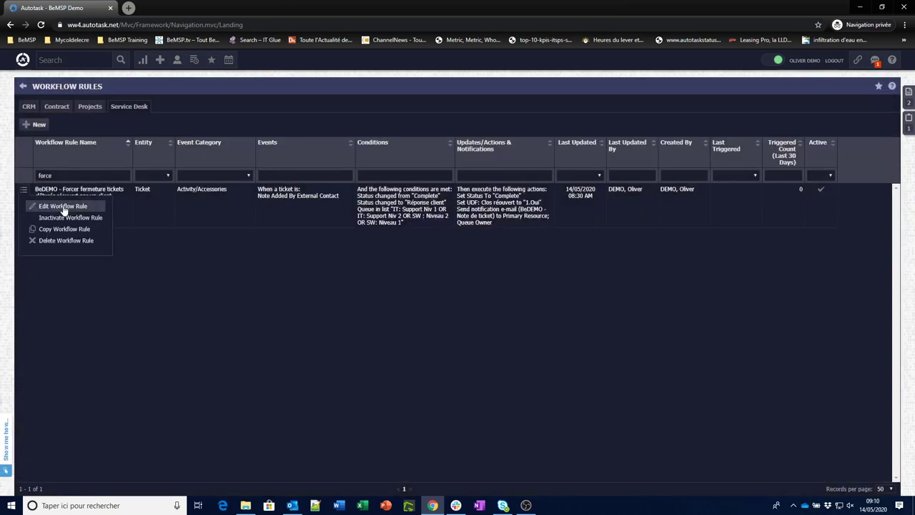
pyautogui.click(59, 206)
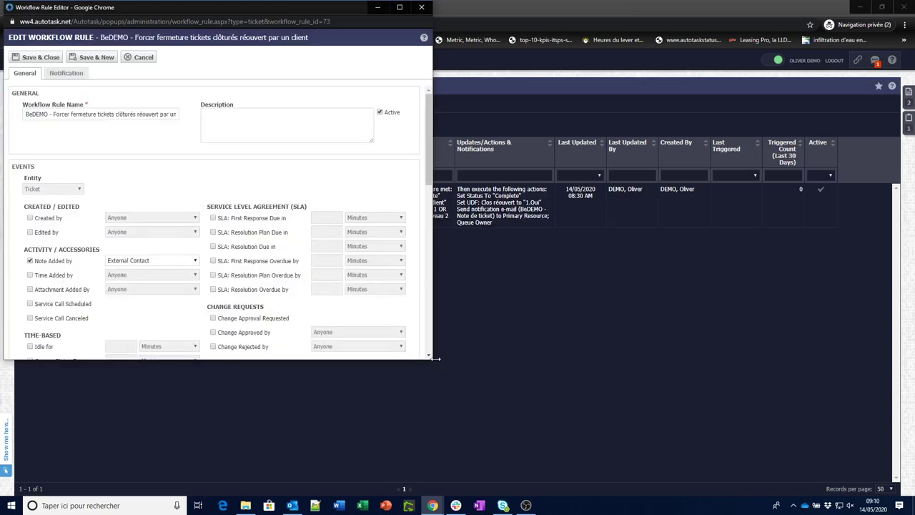
pyautogui.moveTo(434, 361); pyautogui.dragTo(805, 452)
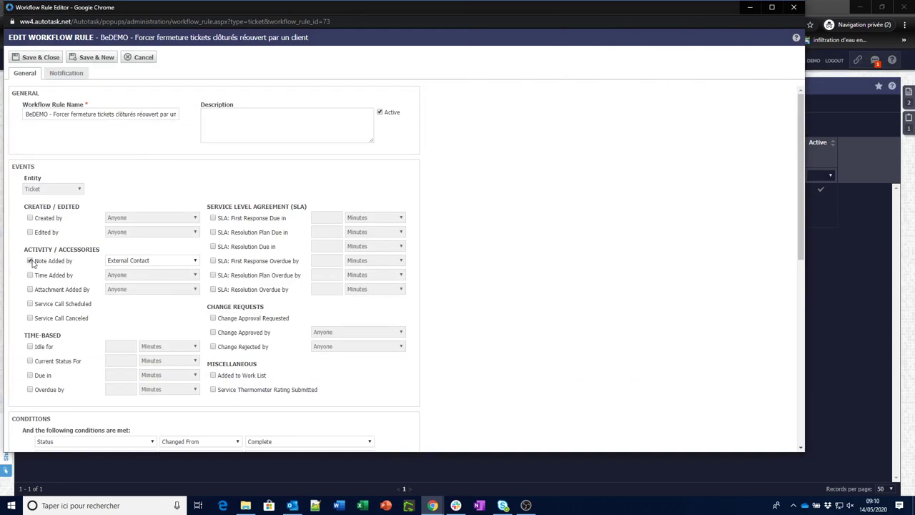
pyautogui.click(143, 261)
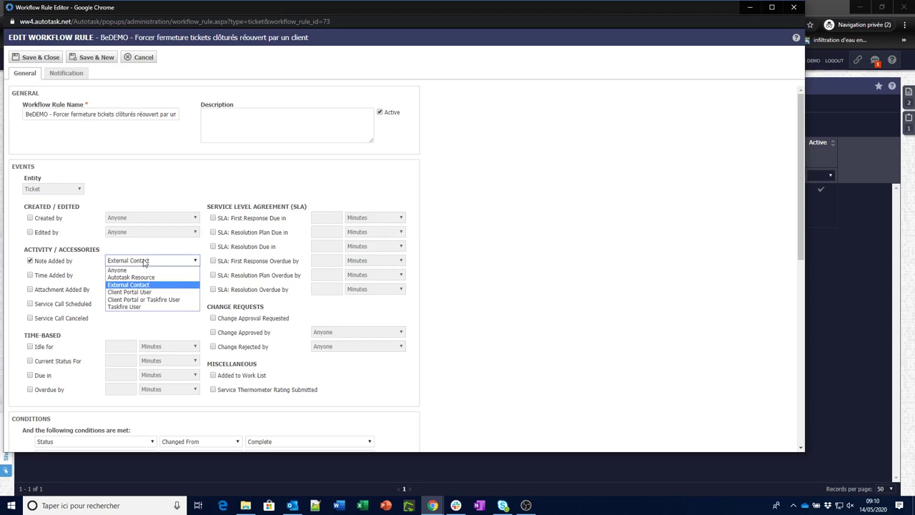
pyautogui.click(143, 262)
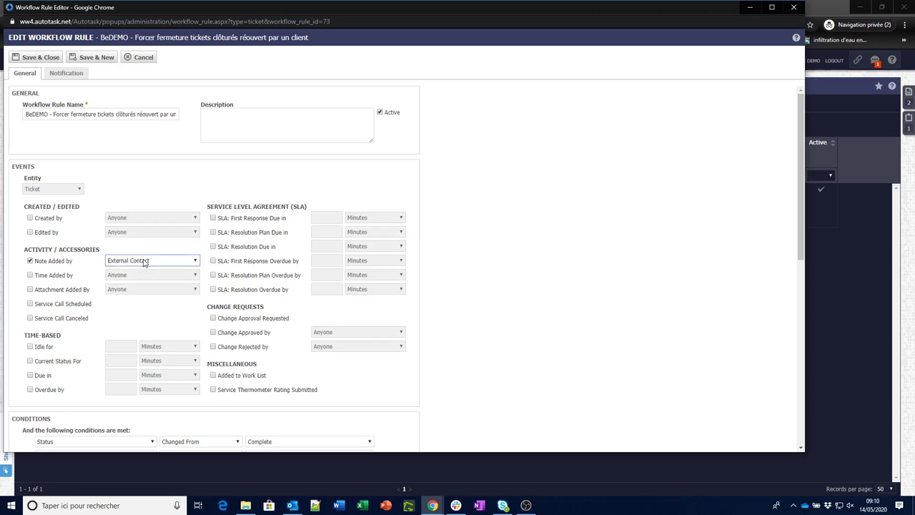
pyautogui.moveTo(801, 197); pyautogui.dragTo(798, 274)
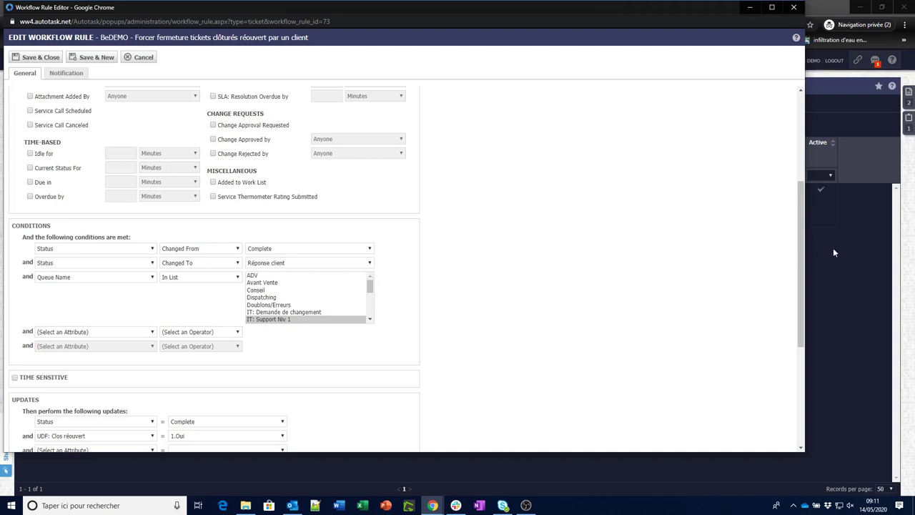
pyautogui.moveTo(800, 243); pyautogui.dragTo(798, 274)
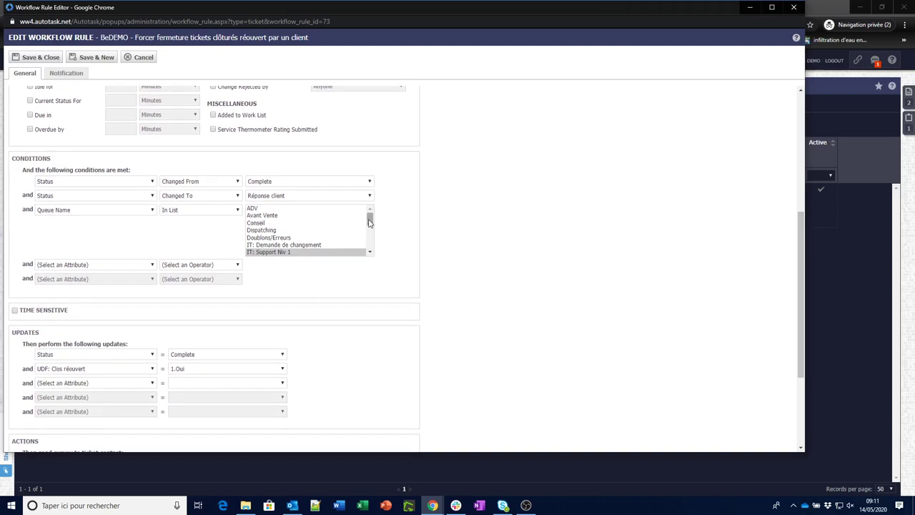
pyautogui.moveTo(370, 218); pyautogui.dragTo(364, 244)
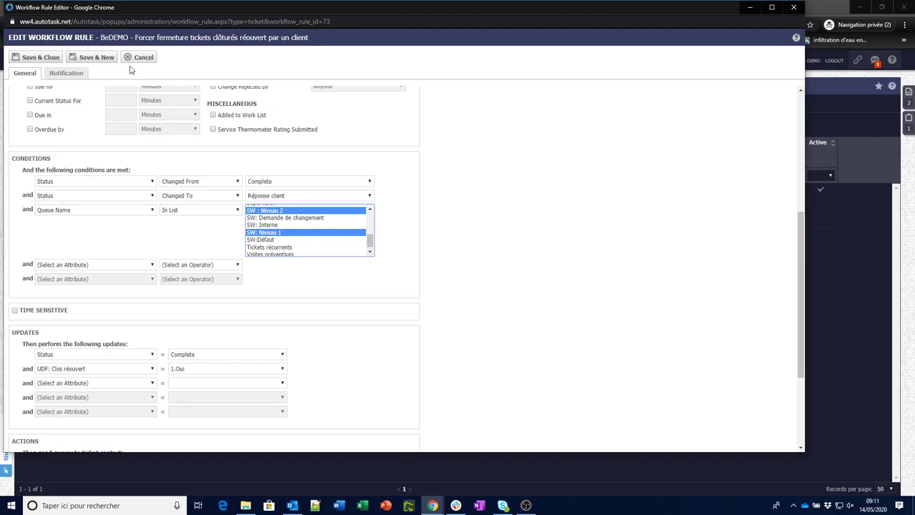
# - Examine the forced-closure rule's notification recipients, template and email subject, closing the rule without saving
pyautogui.click(73, 77)
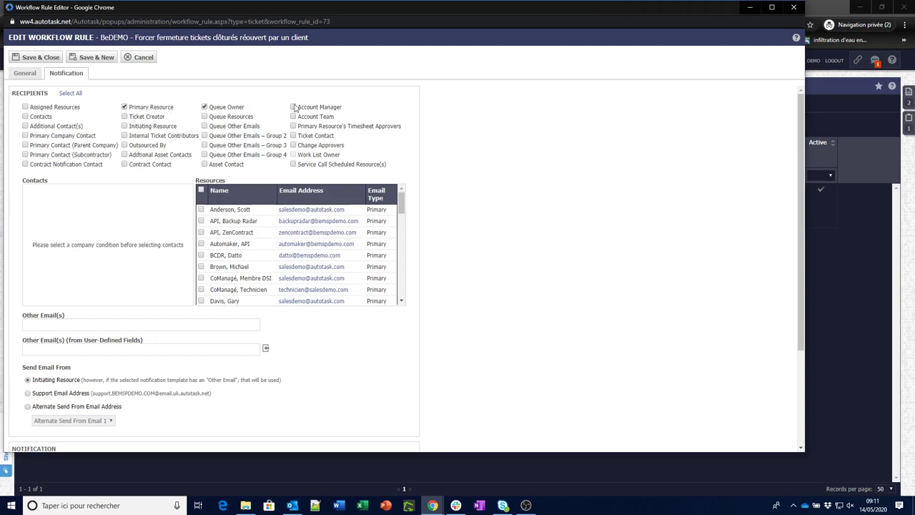
pyautogui.moveTo(800, 174); pyautogui.dragTo(789, 258)
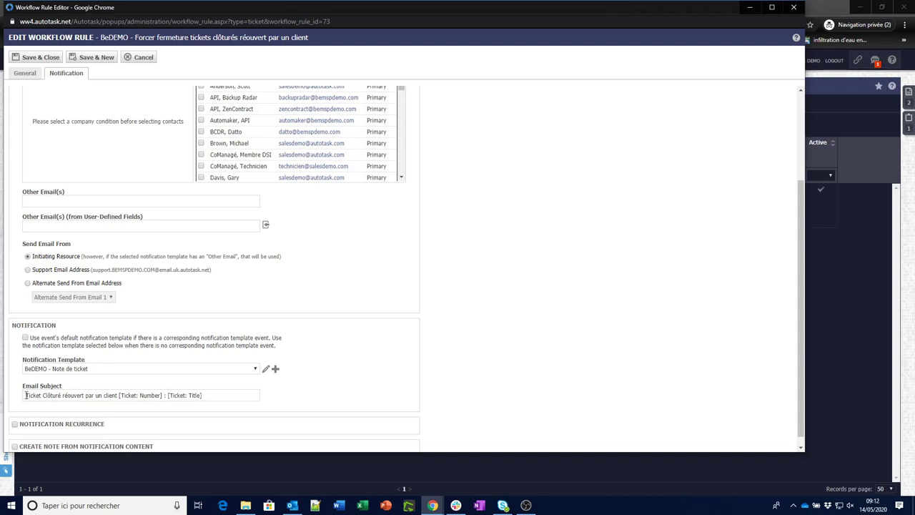
pyautogui.moveTo(26, 394); pyautogui.dragTo(116, 395)
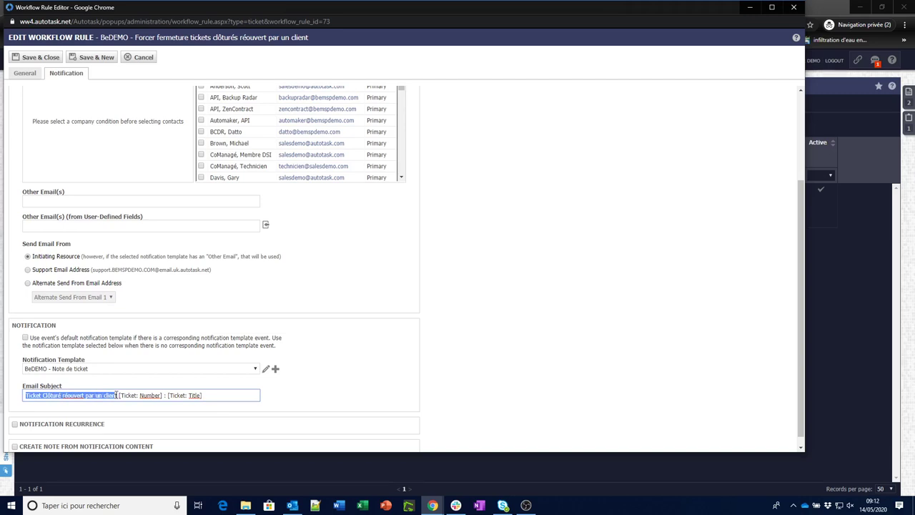
pyautogui.click(143, 59)
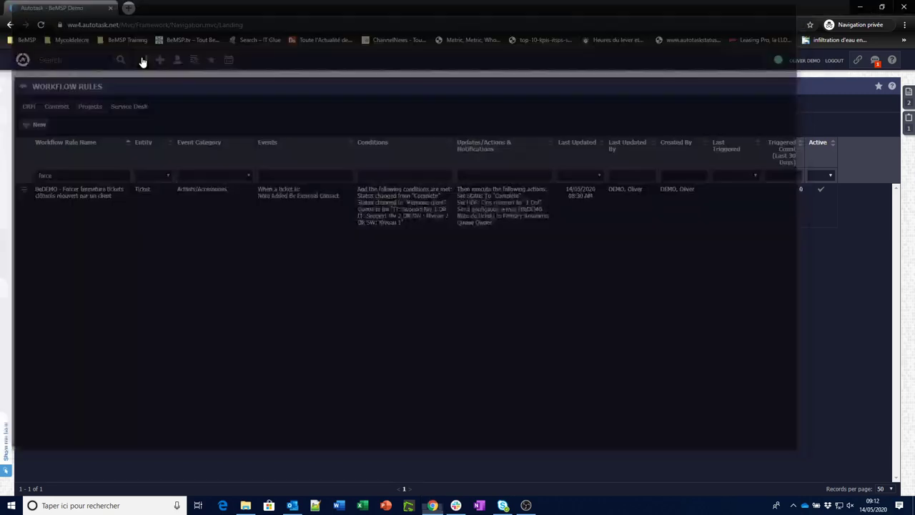
# - Go back to the dashboard and open the shared "Responsable Support" tab in design mode
pyautogui.moveTo(23, 63)
pyautogui.click(122, 121)
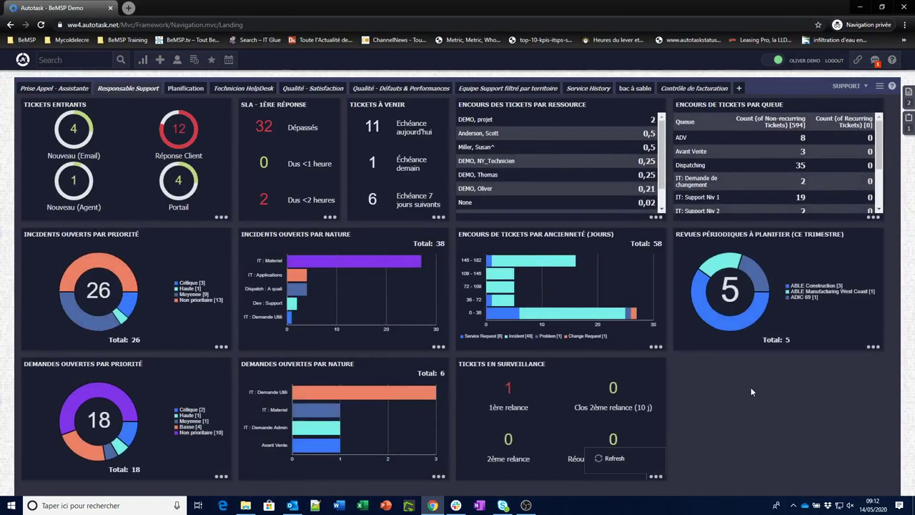
pyautogui.click(879, 85)
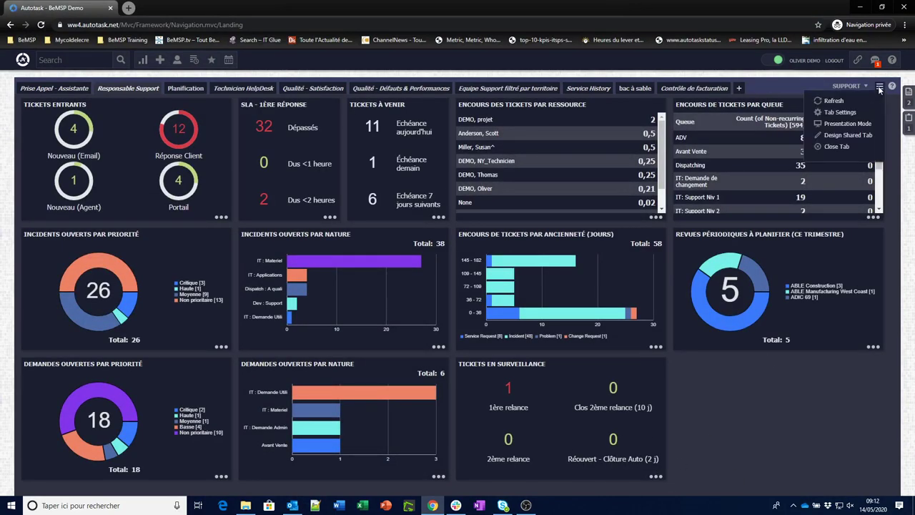
pyautogui.click(845, 135)
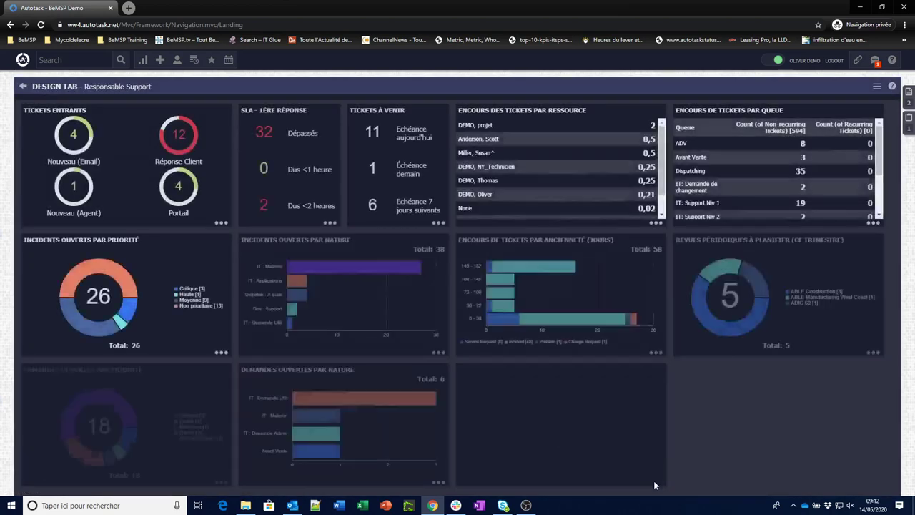
# - Examine the filters of the "Réouvert - Clôture Auto (2 j)" sub-widget in the "Tickets en surveillance" settings, closing them without saving
pyautogui.click(654, 481)
pyautogui.click(624, 431)
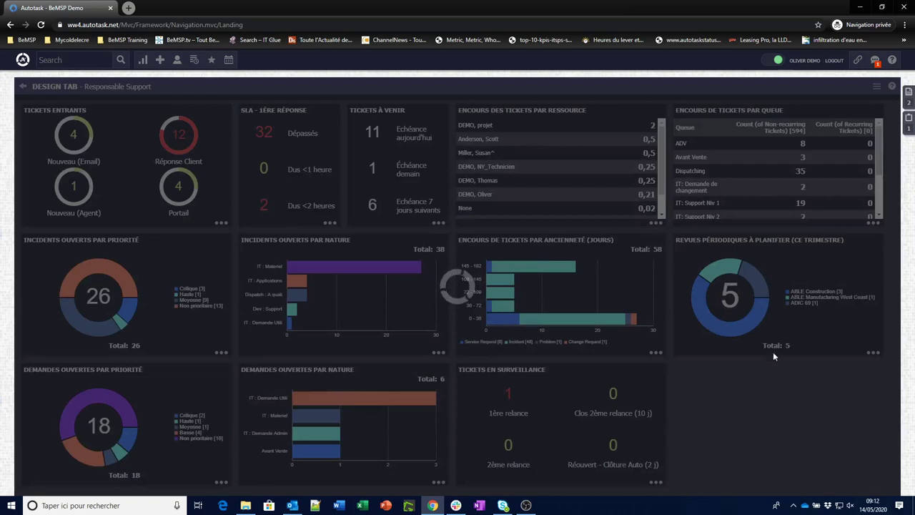
pyautogui.moveTo(661, 195); pyautogui.dragTo(658, 395)
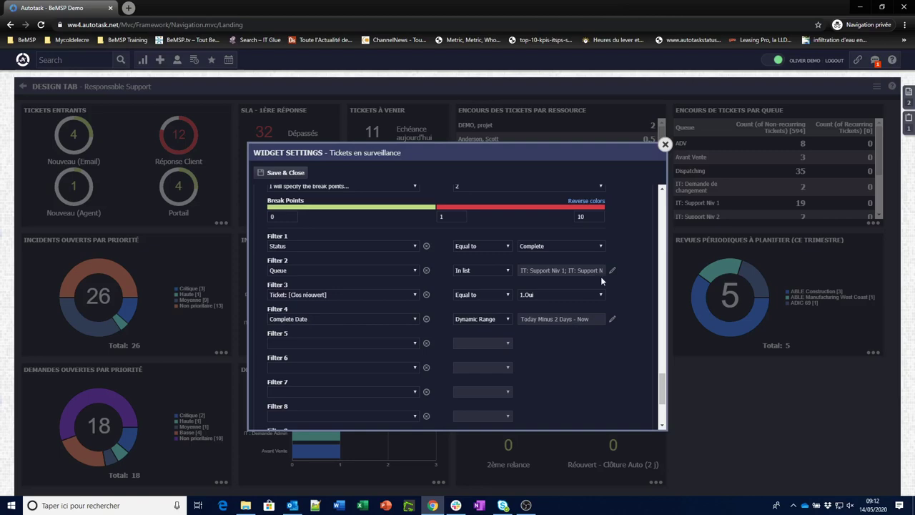
pyautogui.click(665, 144)
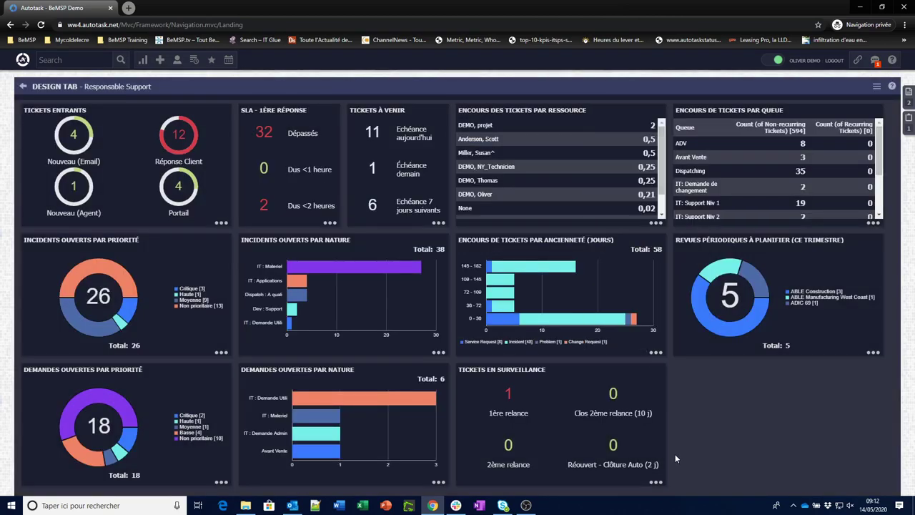